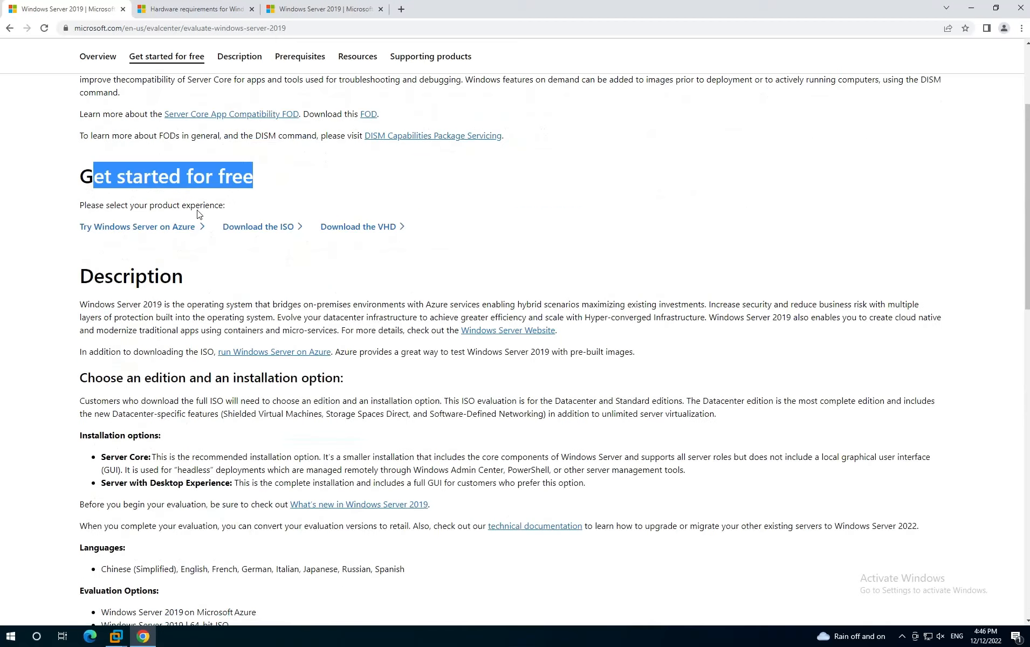
- Review the Windows Server 2019 evaluation page and the English 64-bit ISO entry on its download page
drag(208, 115, 353, 124)
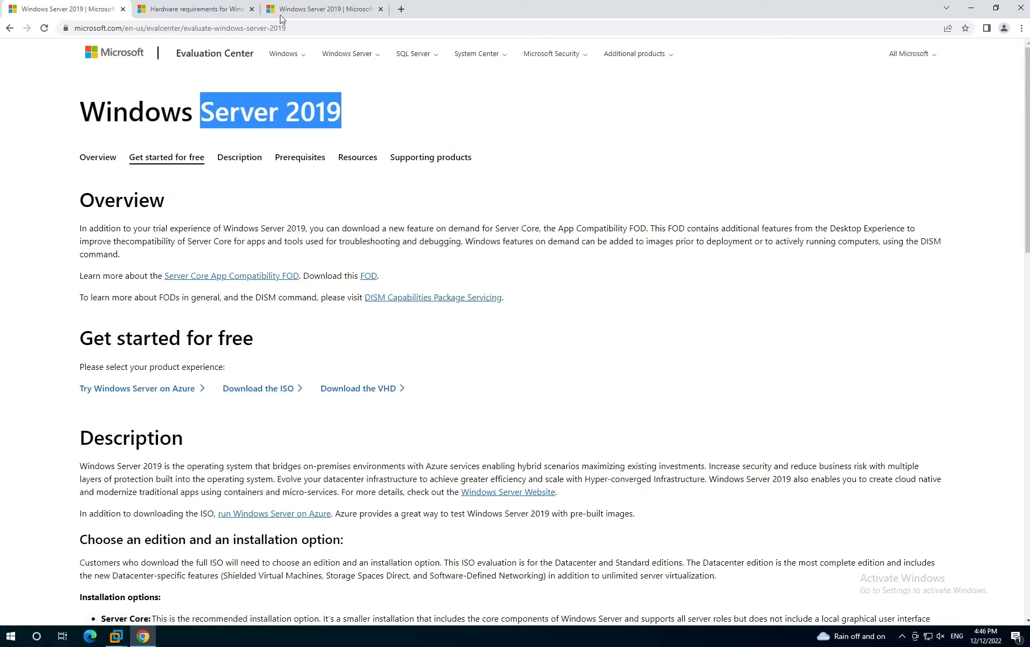
click(301, 10)
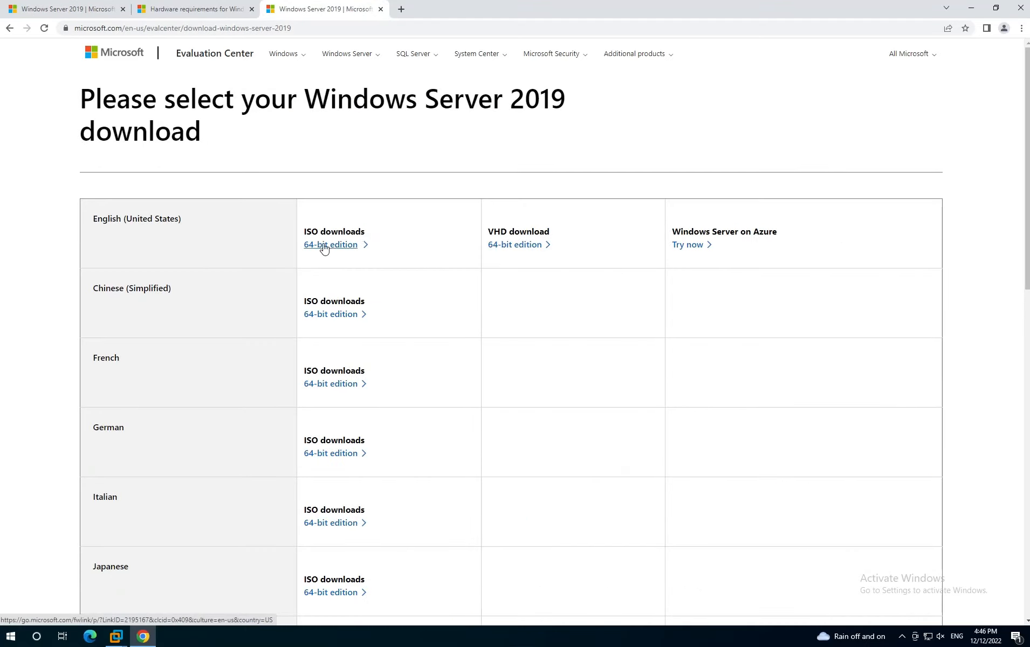
drag(302, 229, 378, 247)
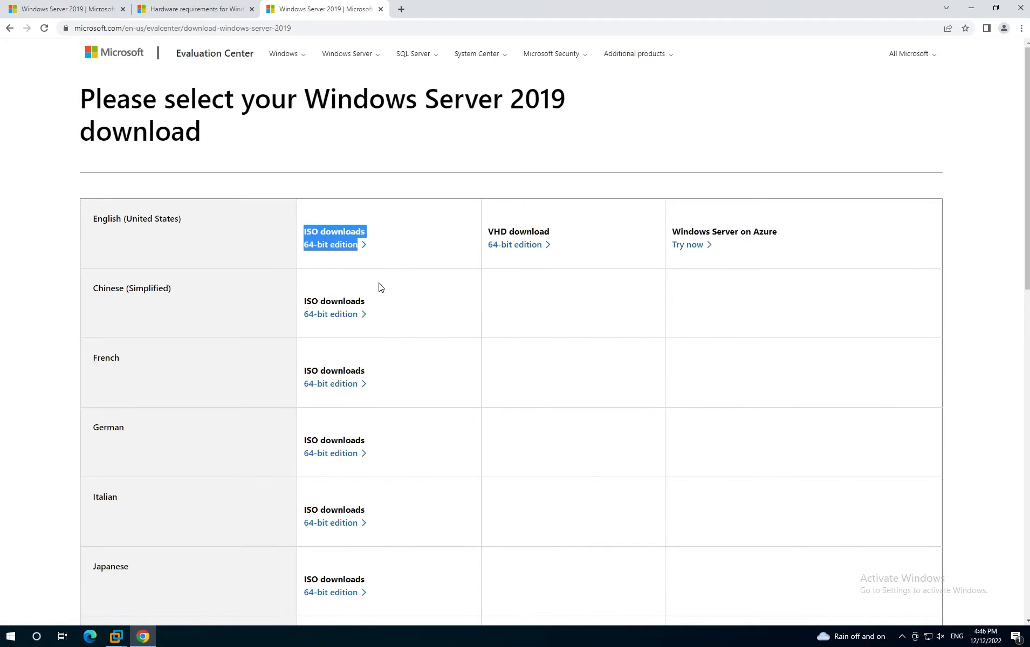
- Switch to VMware Workstation and start a new typical virtual machine, installing the operating system later, with Windows Server 2019 as guest
click(970, 7)
click(118, 110)
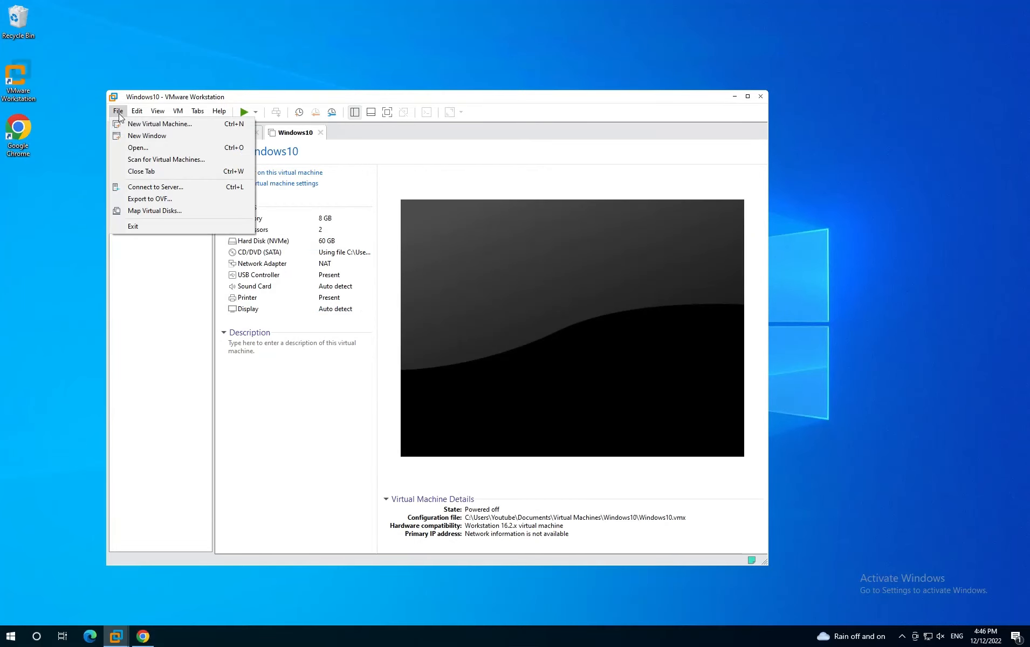
click(157, 124)
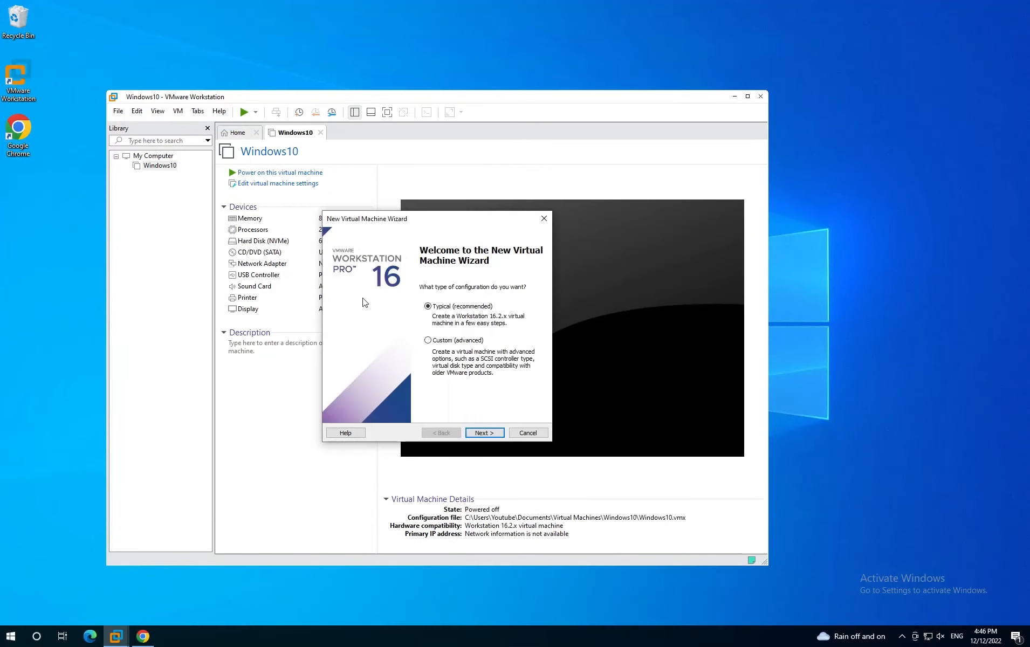
click(481, 434)
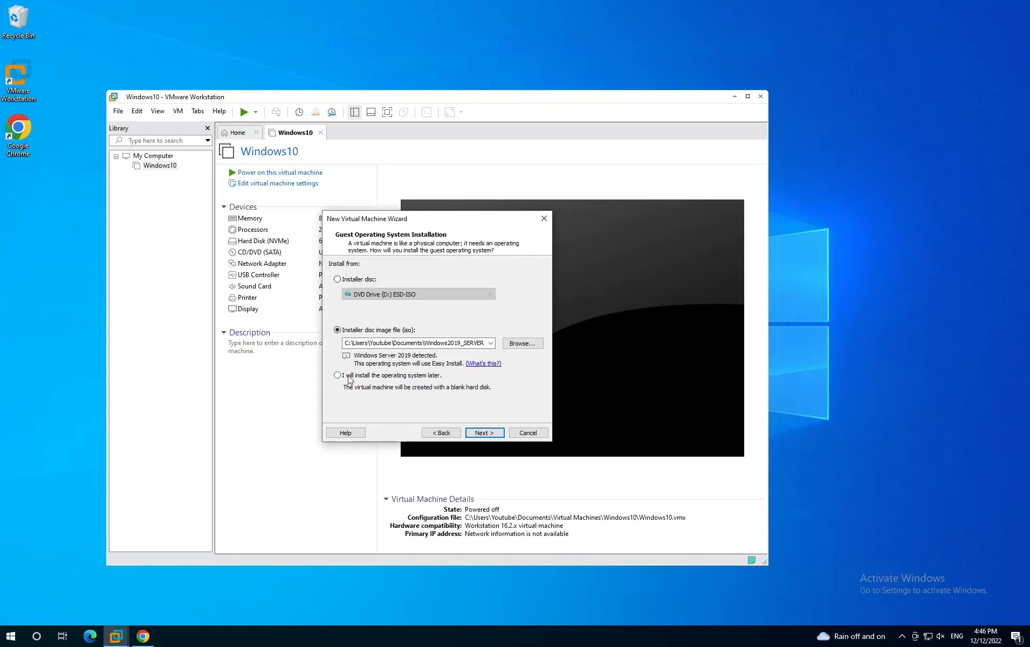
click(346, 379)
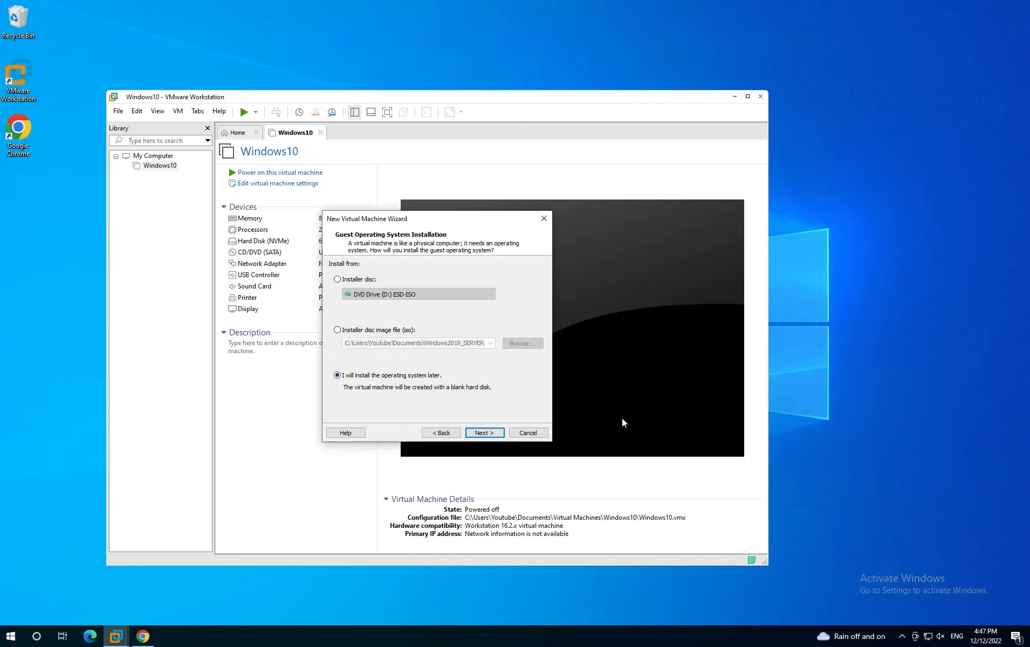
click(490, 434)
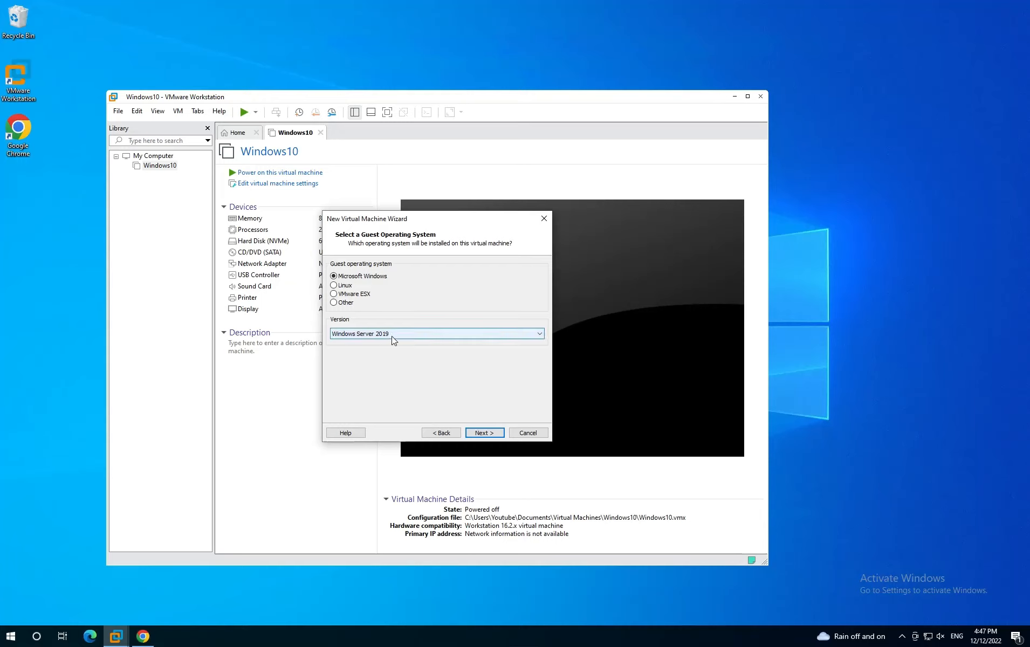
click(491, 433)
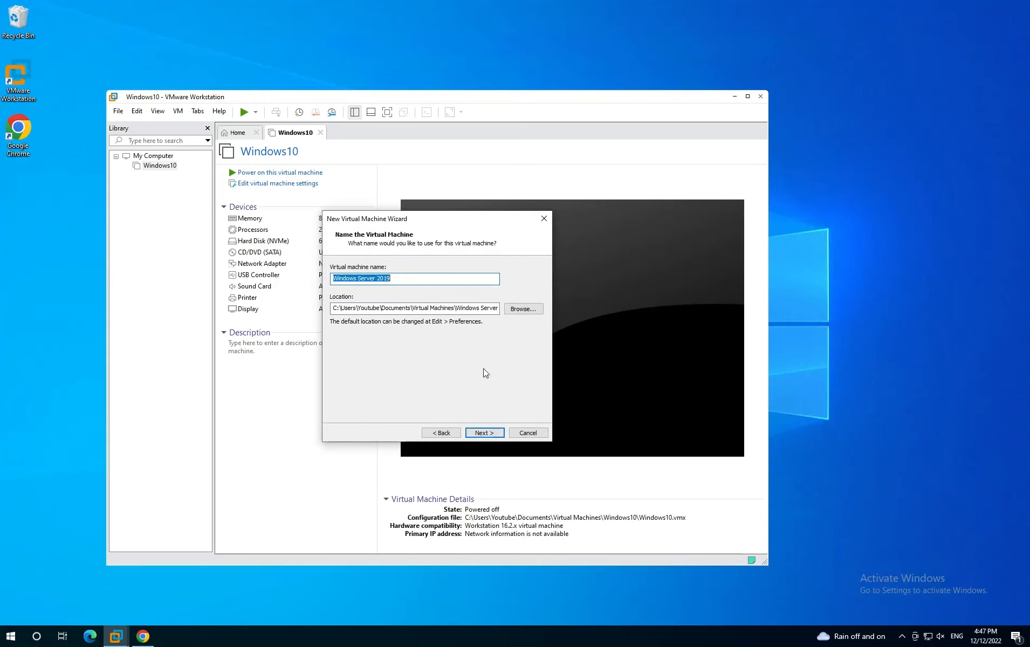
- Name the virtual machine VM-DC01, keeping its default location and a 60 GB disk split into multiple files
click(416, 279)
drag(416, 281, 270, 265)
text(VM-DC01)
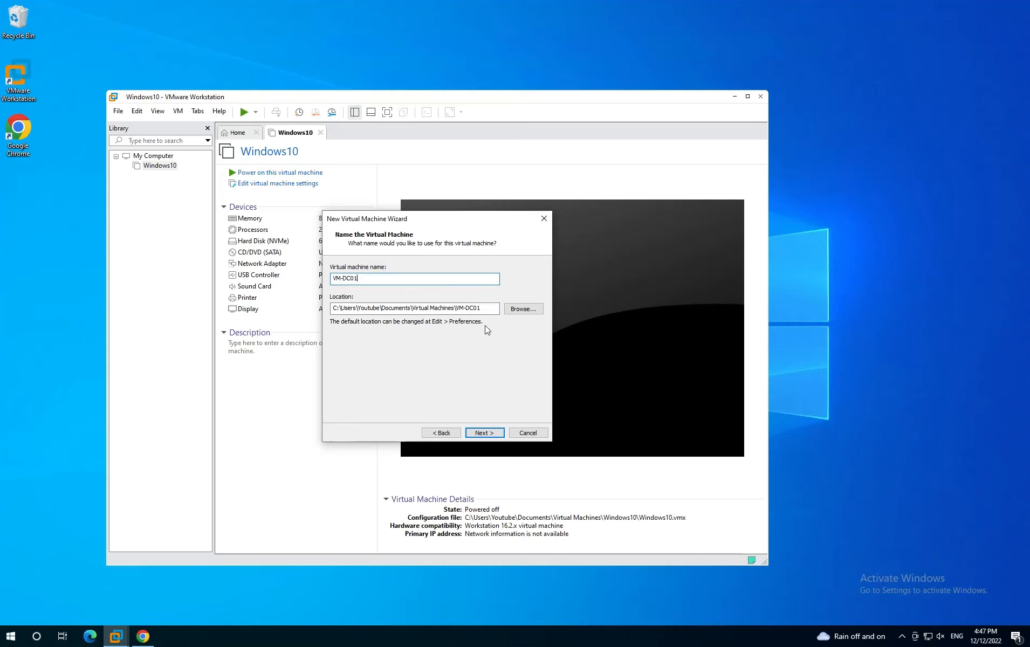
drag(481, 308, 339, 309)
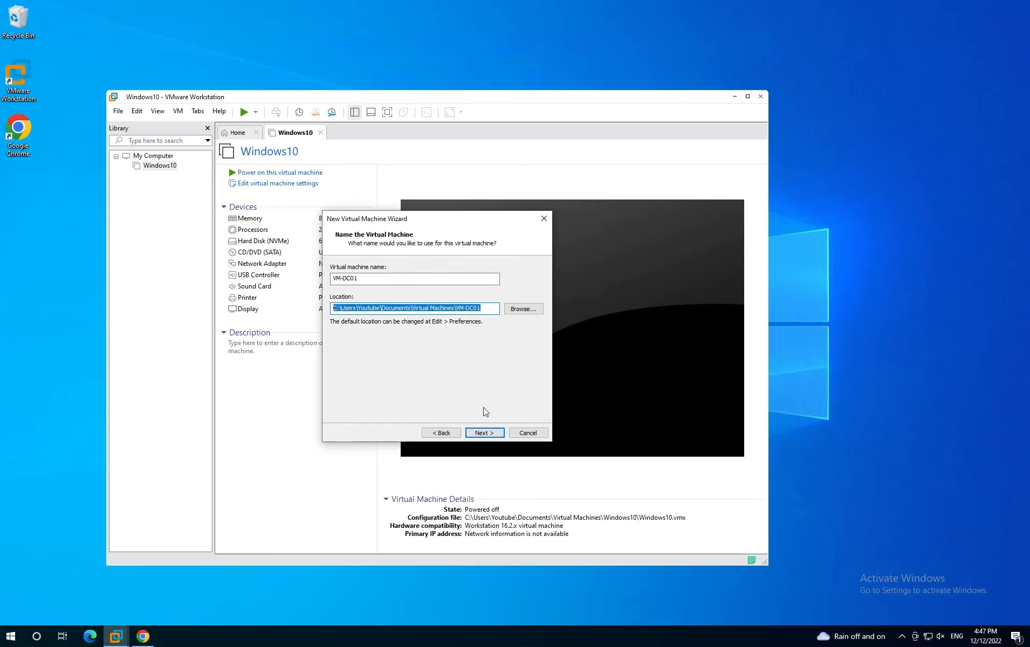
click(492, 433)
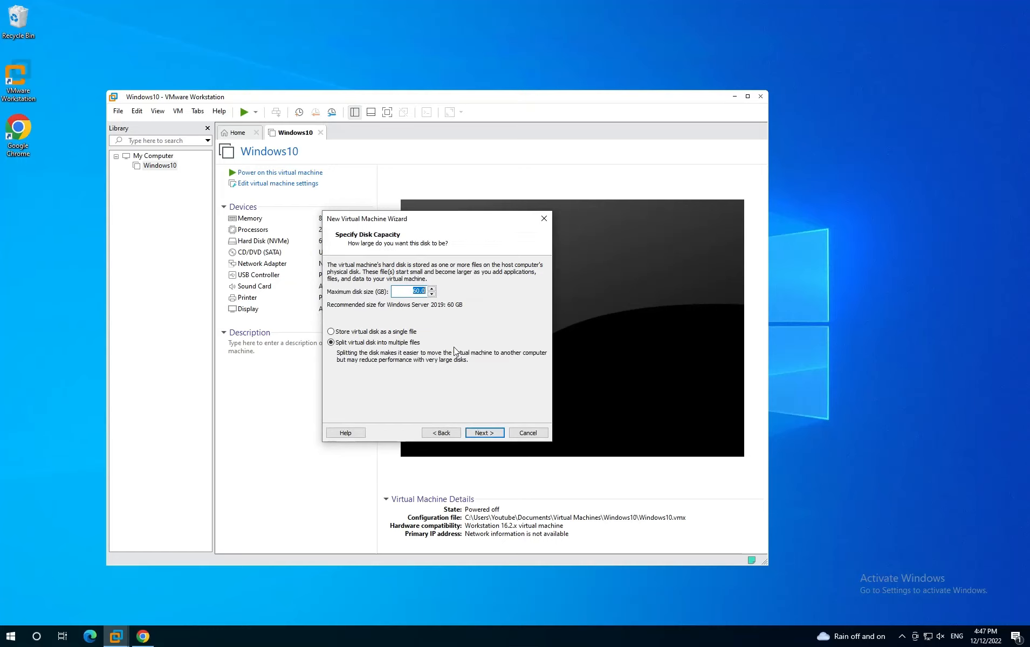
click(492, 433)
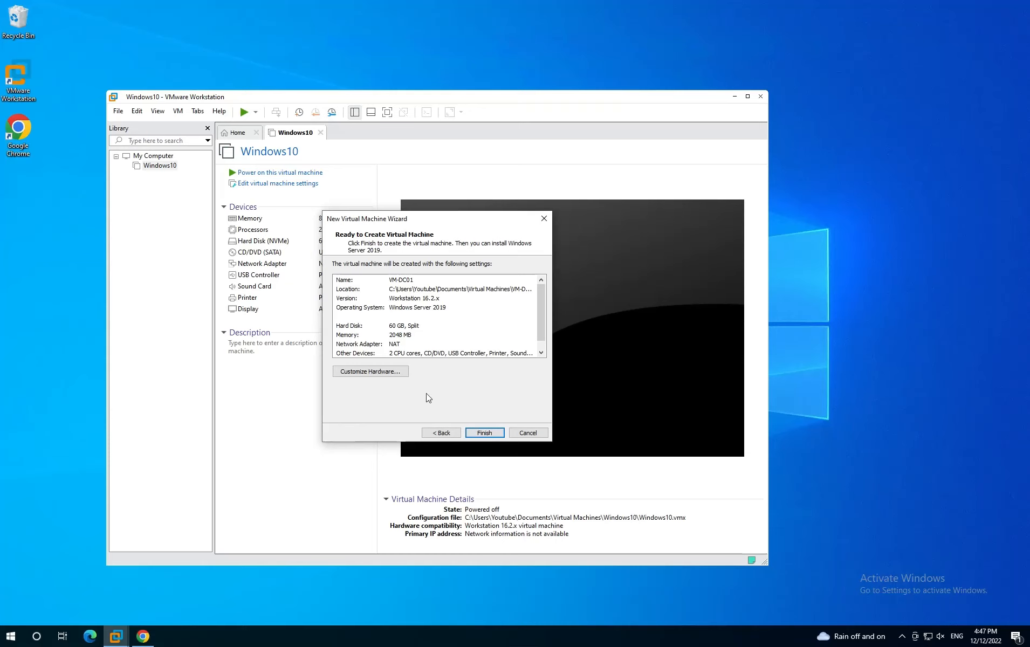
- Customize the new virtual machine's hardware by setting its memory to 8192 MB
click(371, 370)
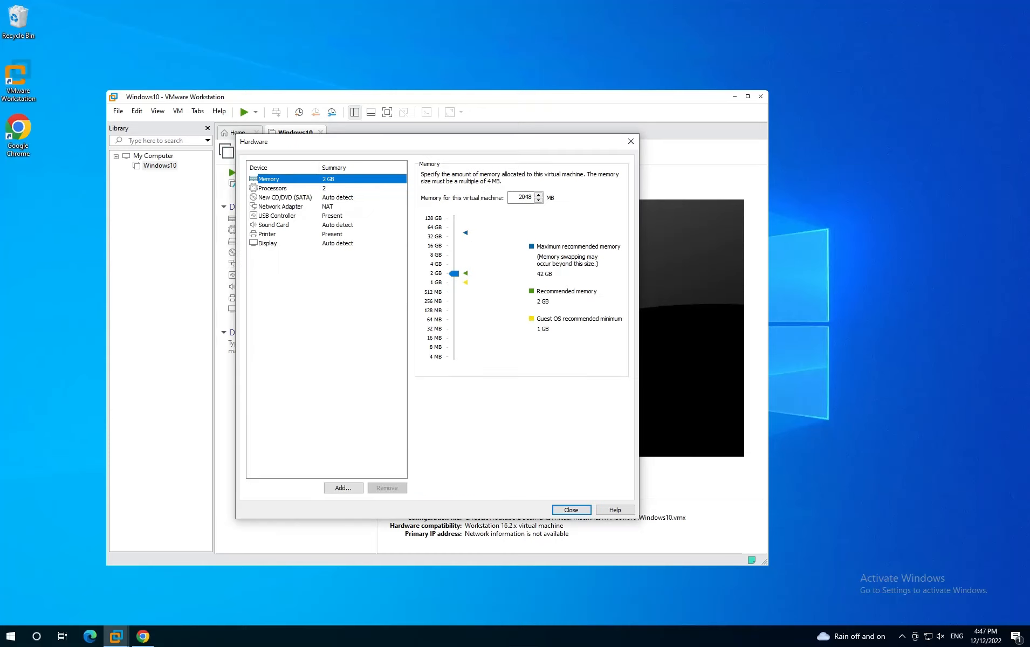
click(518, 198)
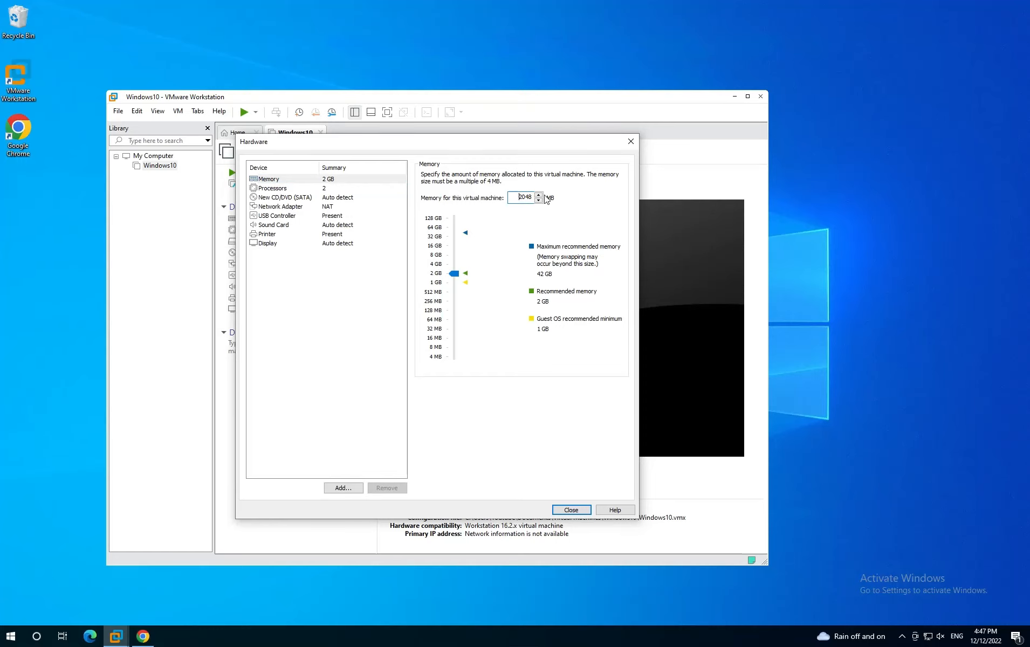
double_click(533, 197)
key(Up)
double_click(528, 197)
key(Num_Lock)
text(8192)
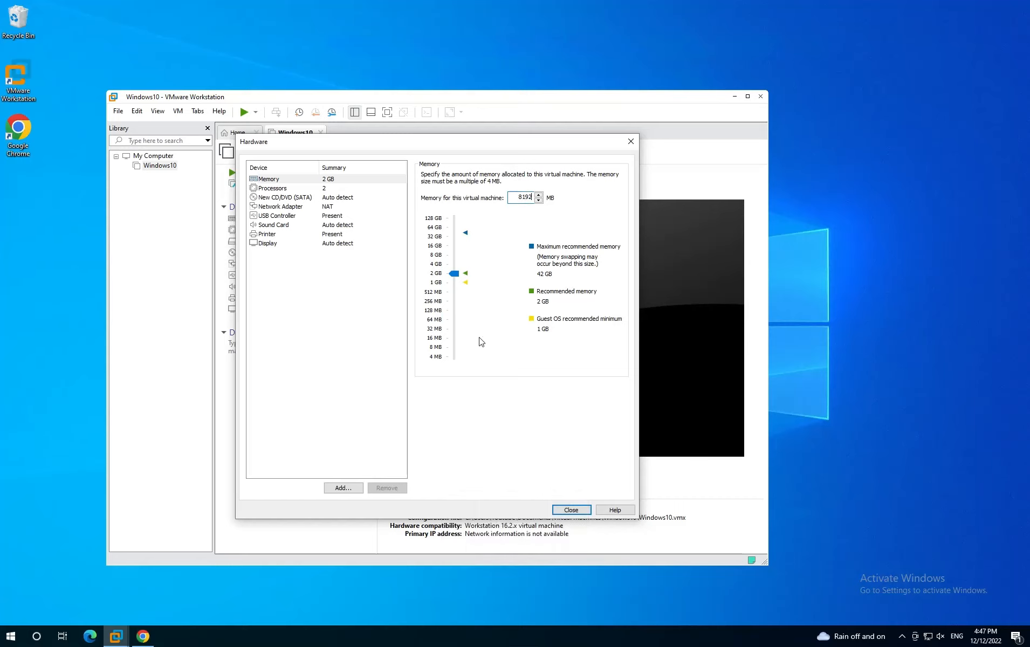
- Set the number of processors to 4 and finish creating the virtual machine
click(311, 188)
click(545, 177)
click(527, 204)
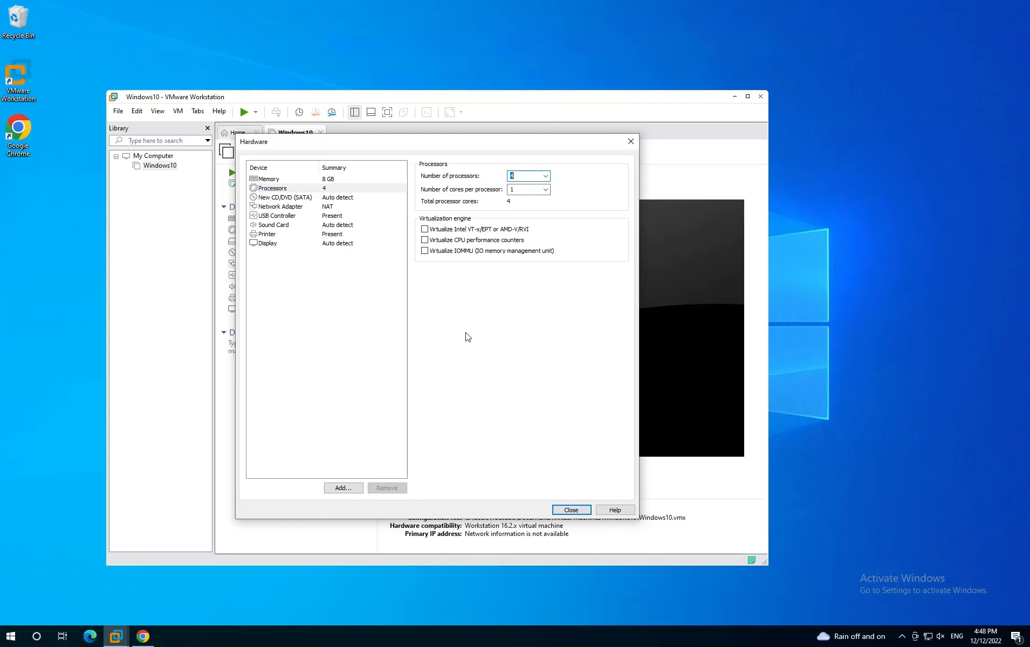
click(569, 509)
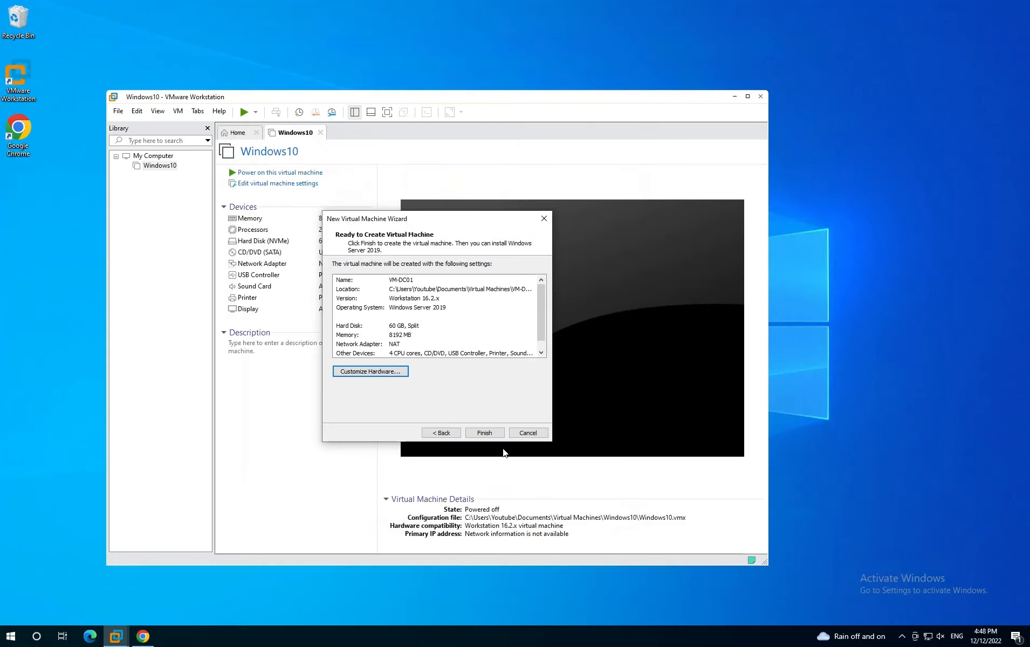
click(484, 433)
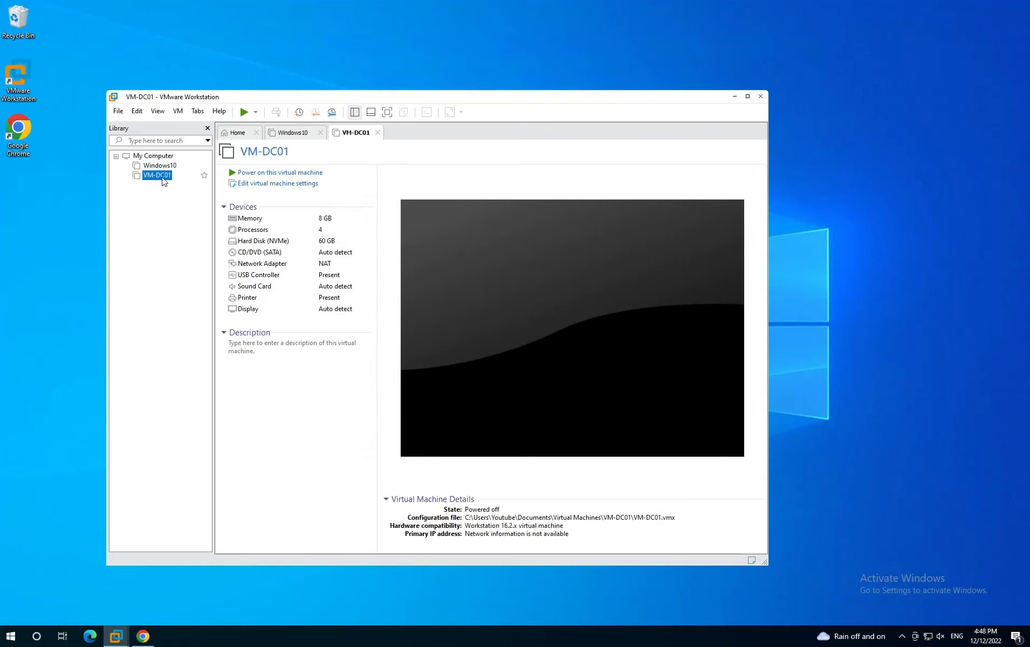
- Attach the Windows2019_SERVER_EVAL ISO image from the Documents folder to VM-DC01's CD/DVD drive in its settings
right_click(159, 183)
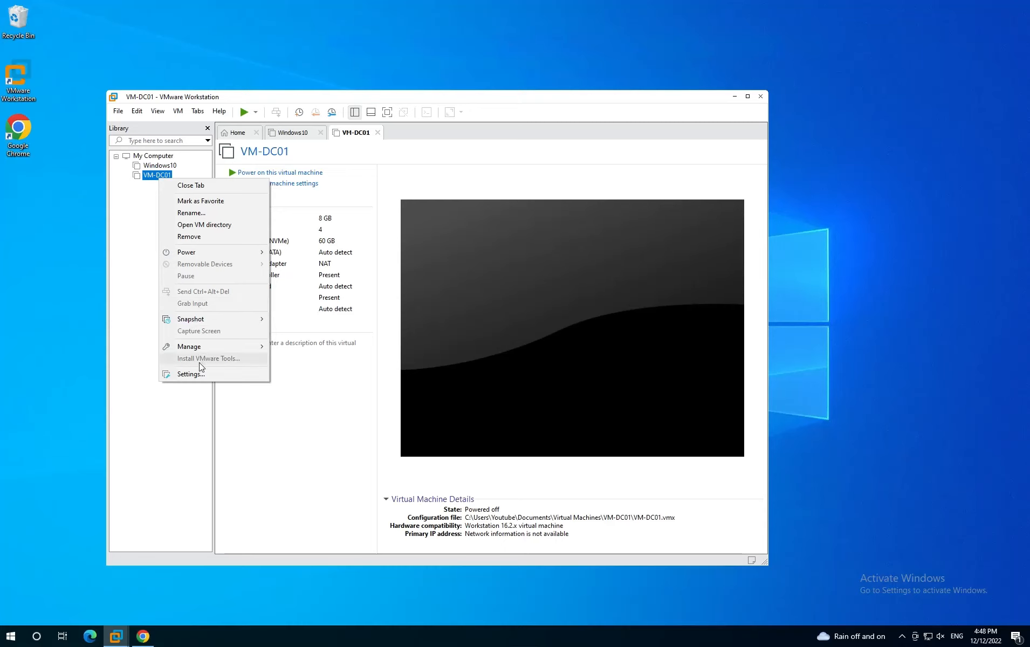
click(190, 374)
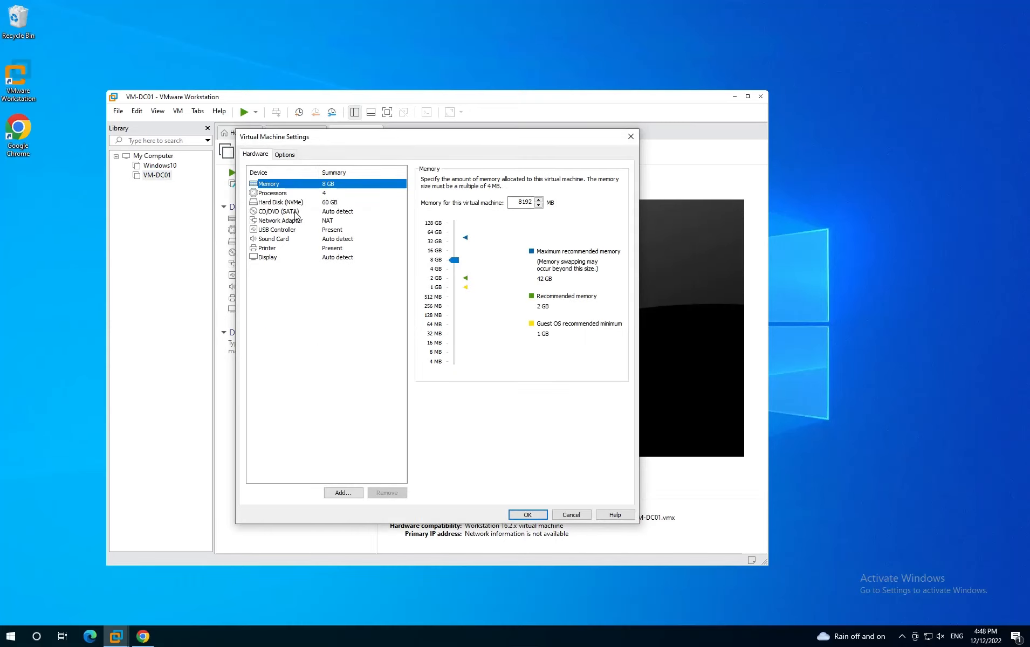
click(295, 213)
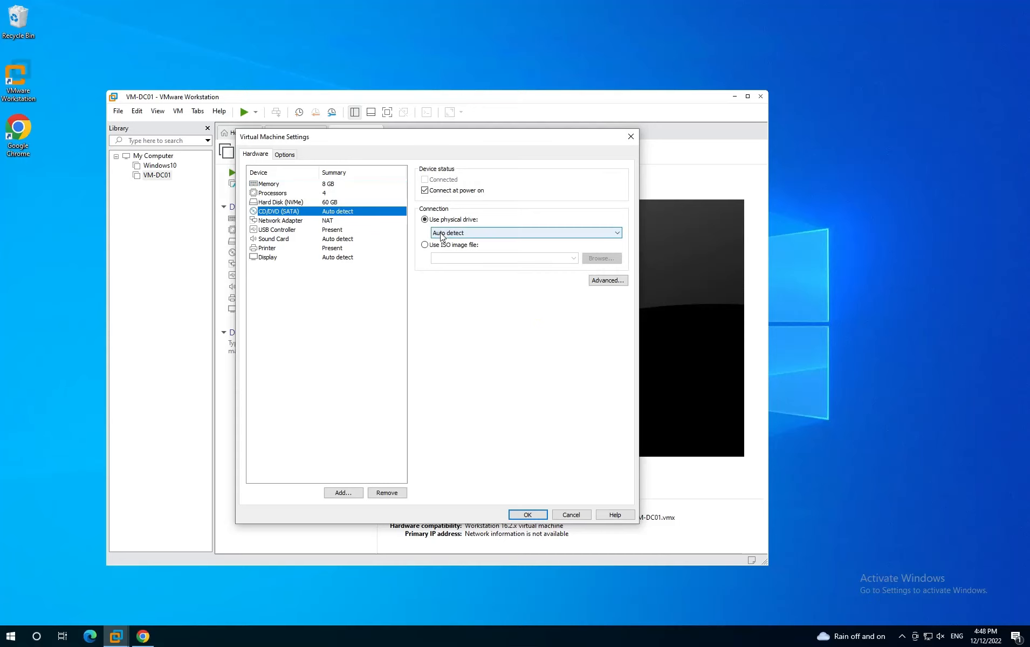
click(431, 247)
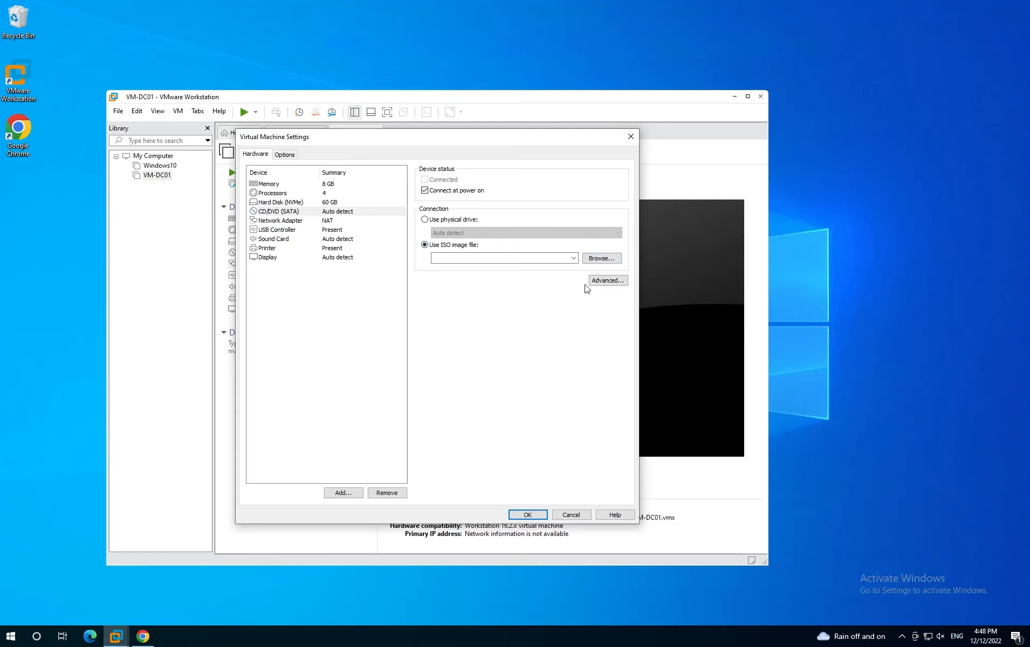
click(600, 259)
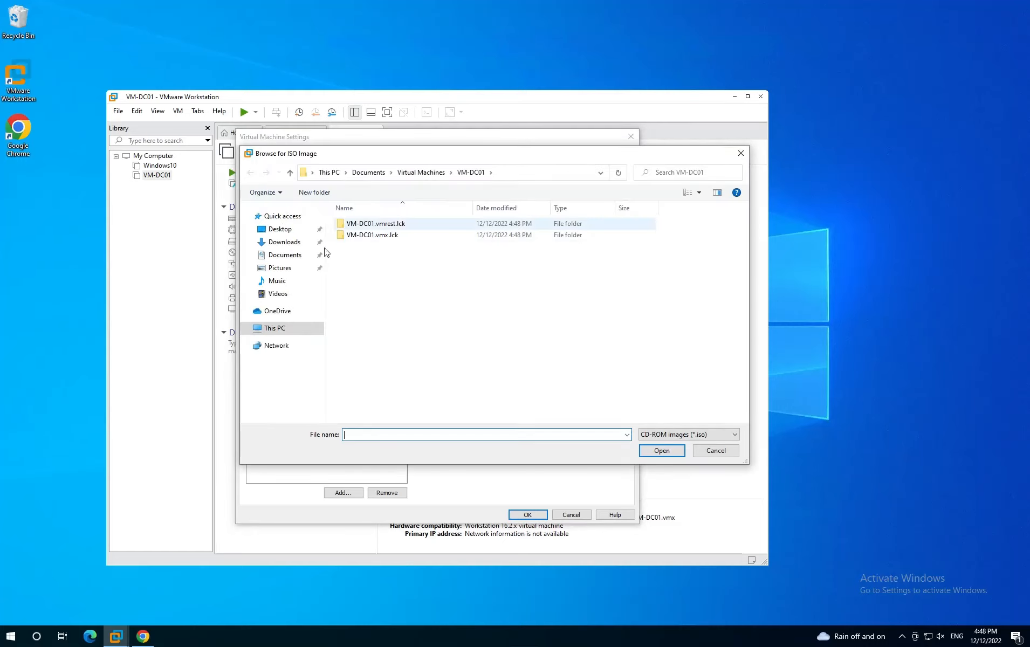
click(293, 255)
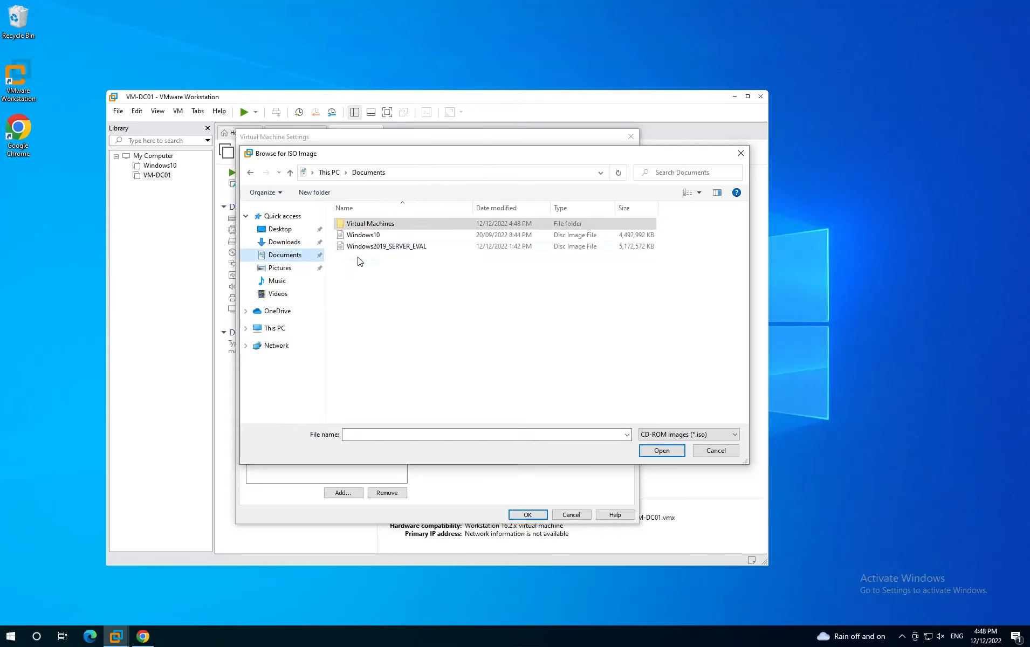
click(376, 247)
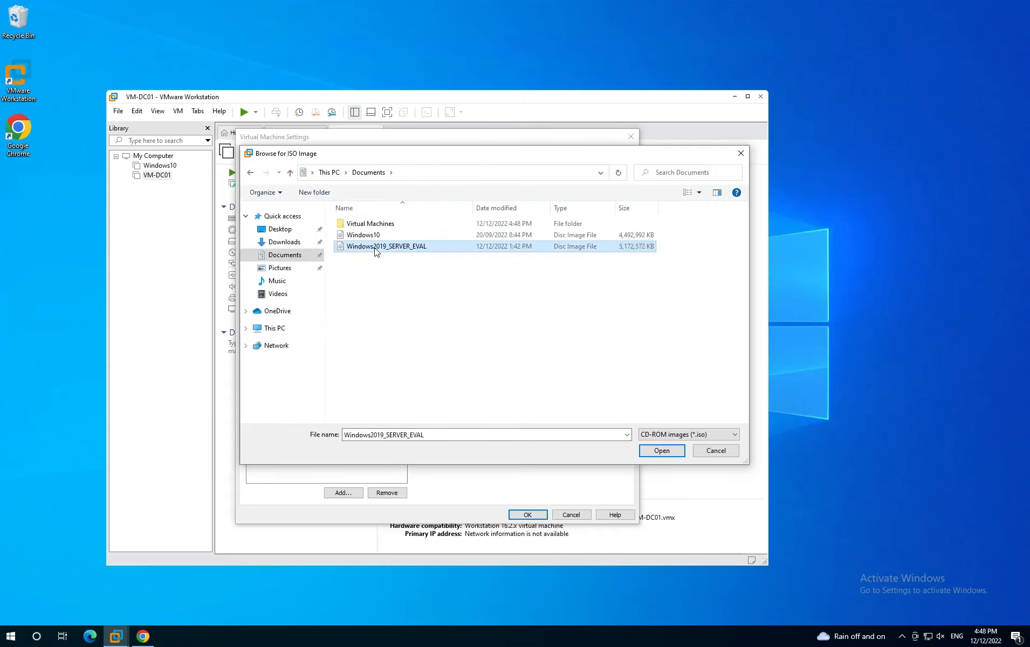
click(662, 451)
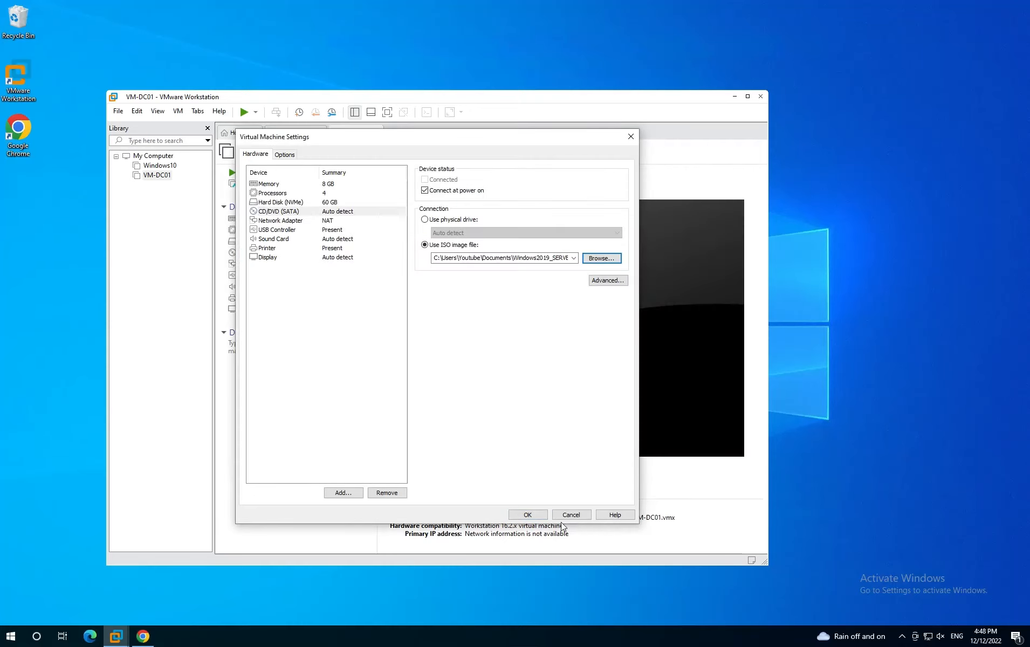
click(535, 514)
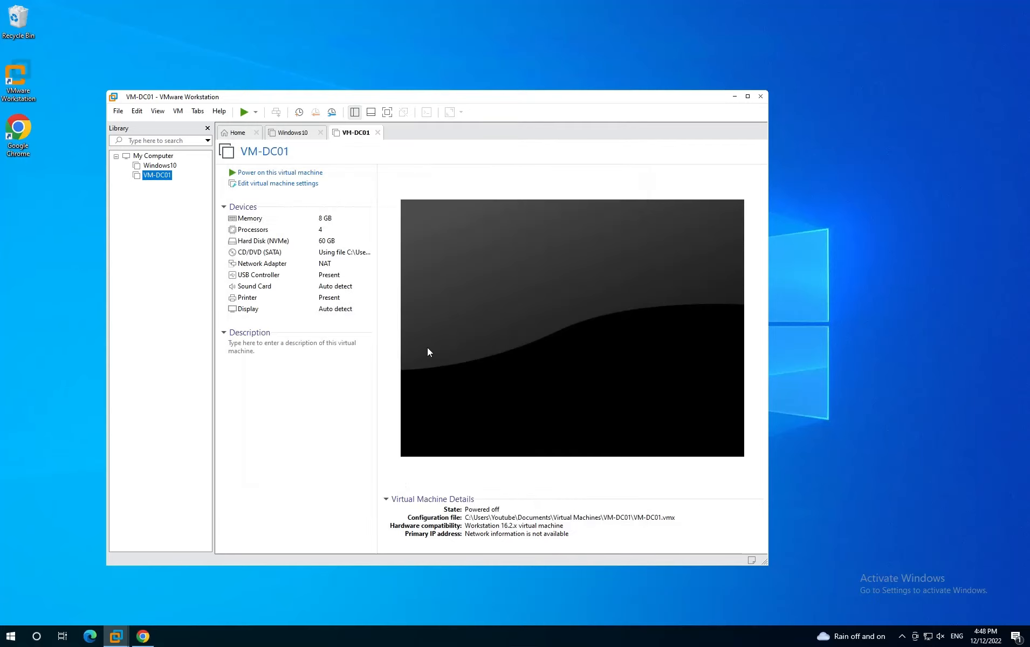
- Power on VM-DC01 and boot it from the attached installation disc
click(281, 173)
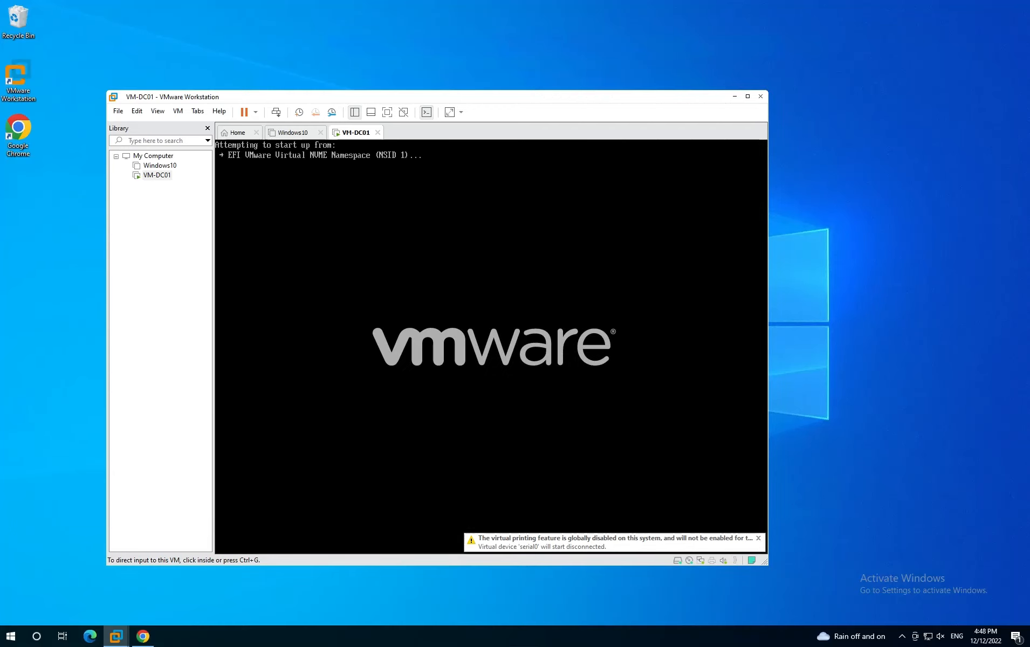
click(414, 470)
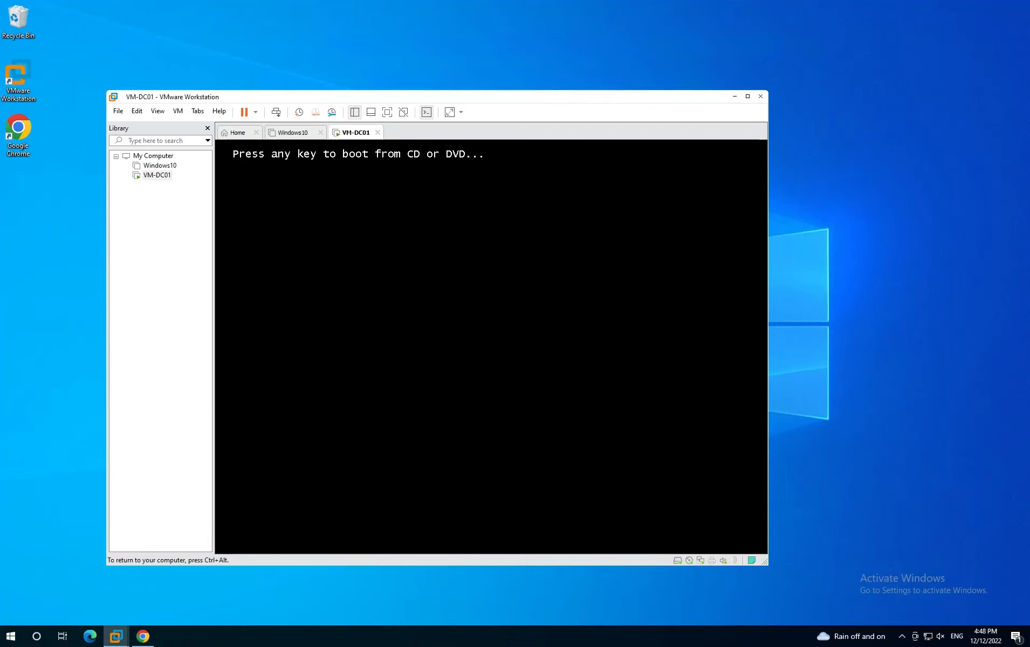
key(Return)
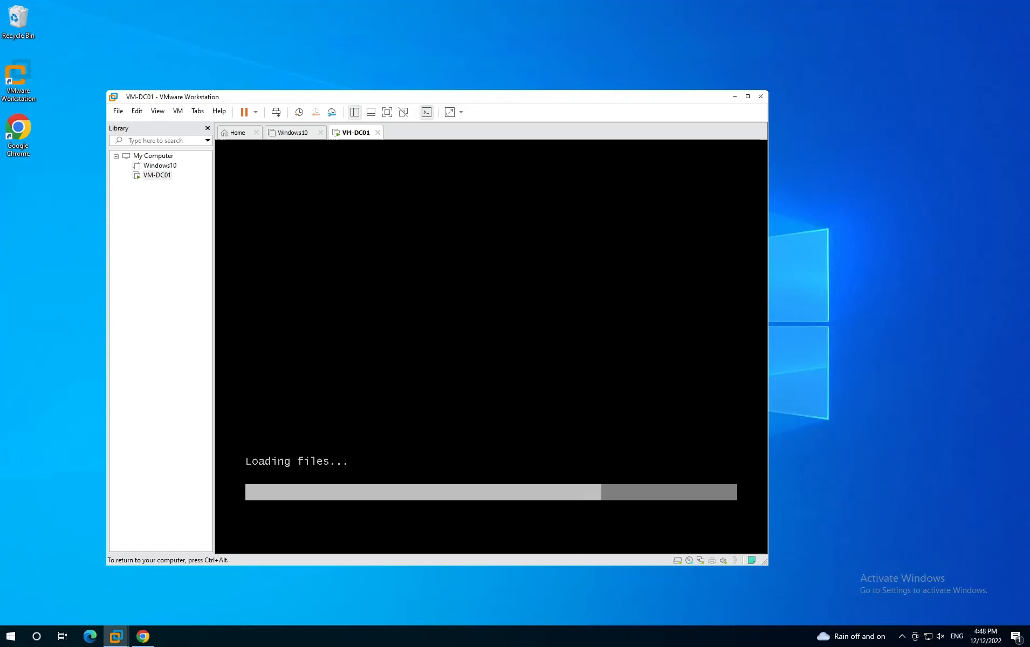
key(ctrl+alt)
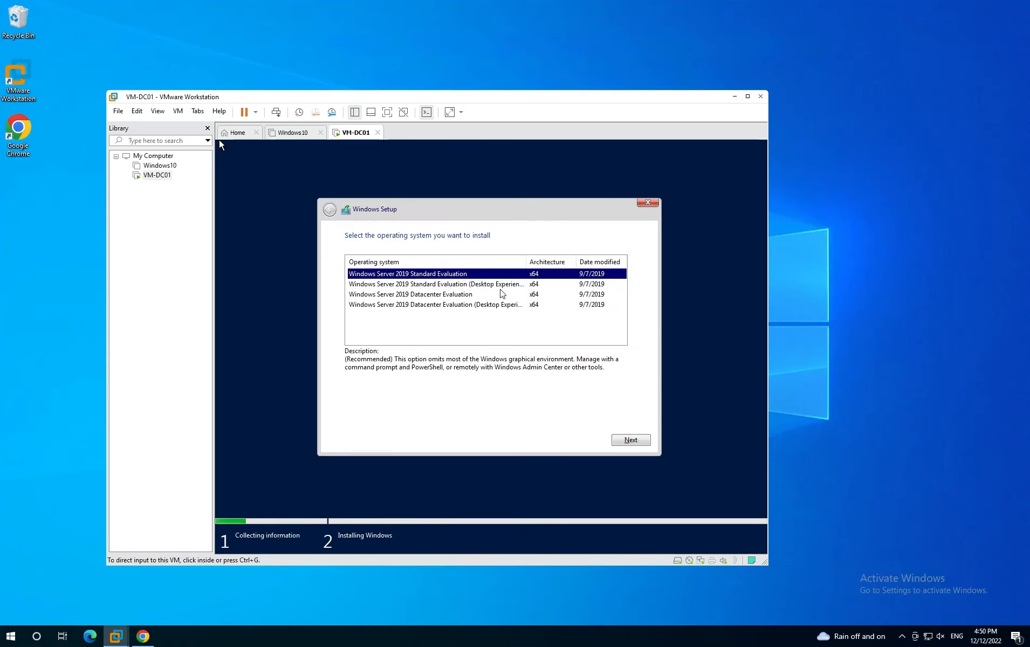
- Choose Windows Server 2019 Standard Evaluation (Desktop Experience) as the operating system to install and continue to the license terms
click(504, 288)
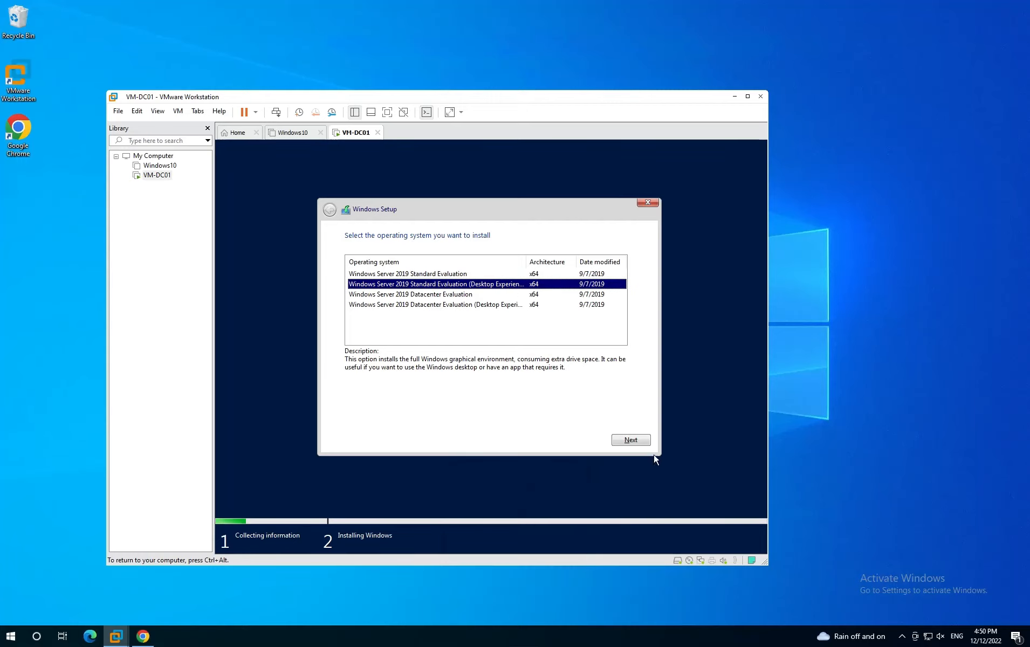
click(641, 440)
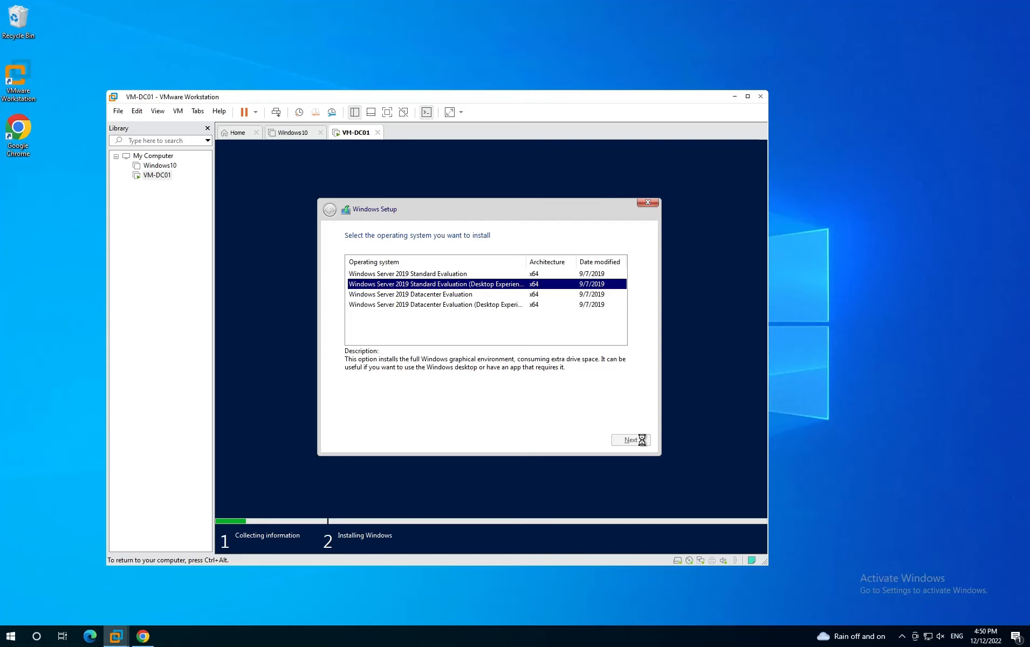
key(ctrl+alt)
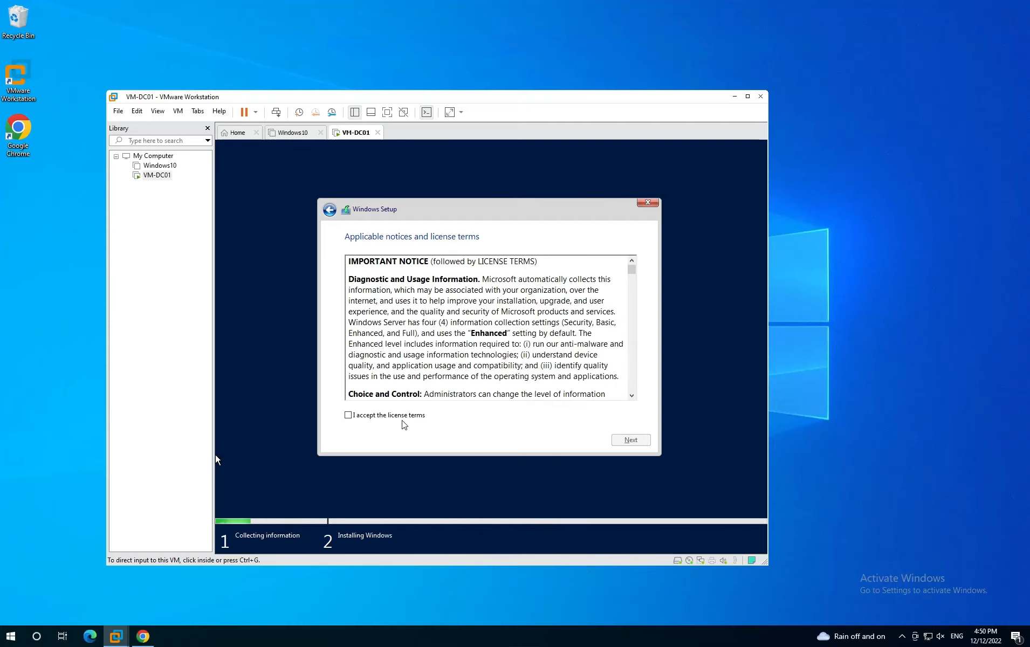
- Accept the license terms and choose the Custom: Install Windows only (advanced) installation type
click(404, 414)
click(636, 441)
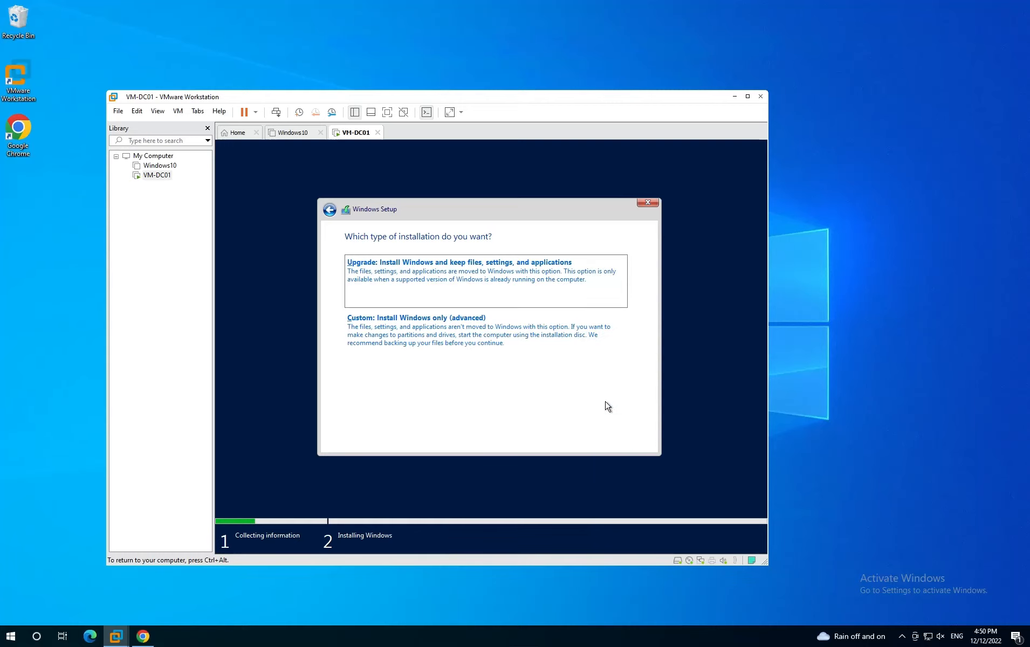
click(558, 347)
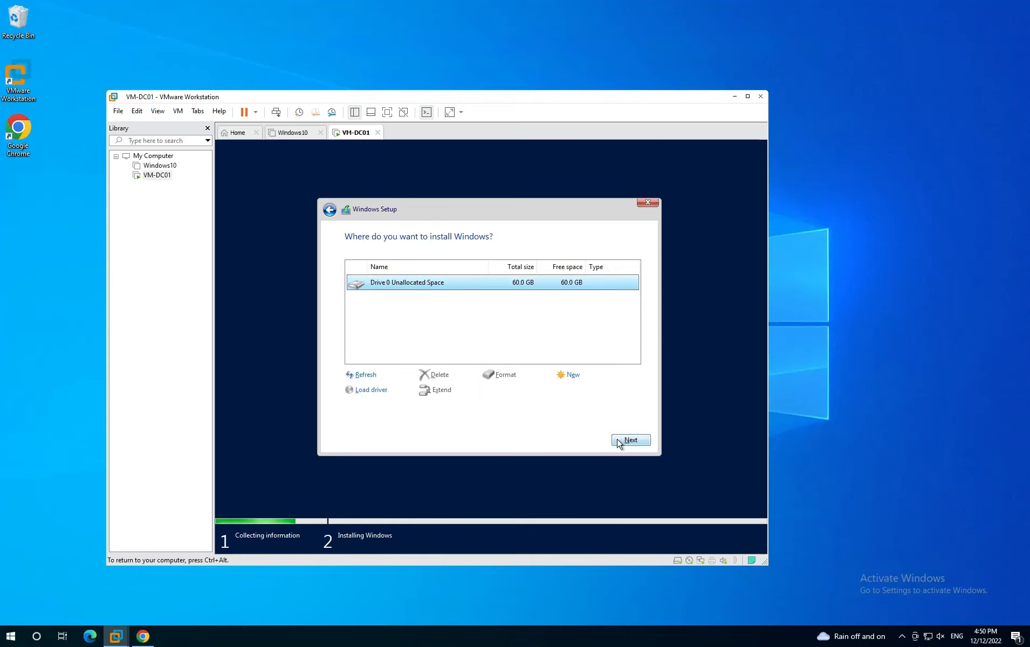
- Create a partition from all the unallocated space on Drive 0 and install Windows on the resulting primary partition
click(573, 376)
click(589, 392)
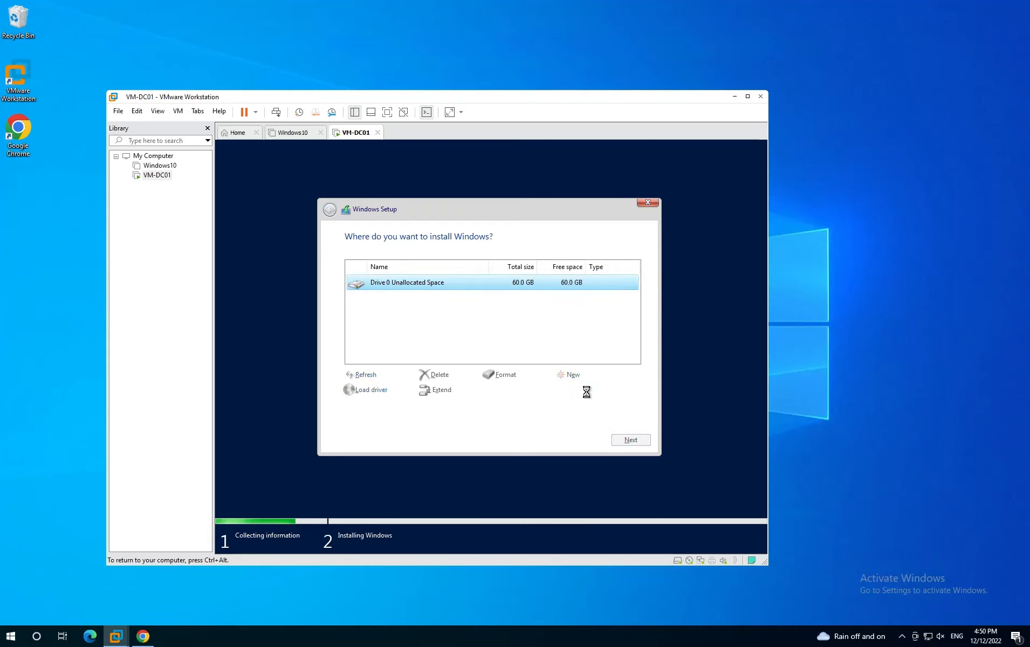
click(576, 394)
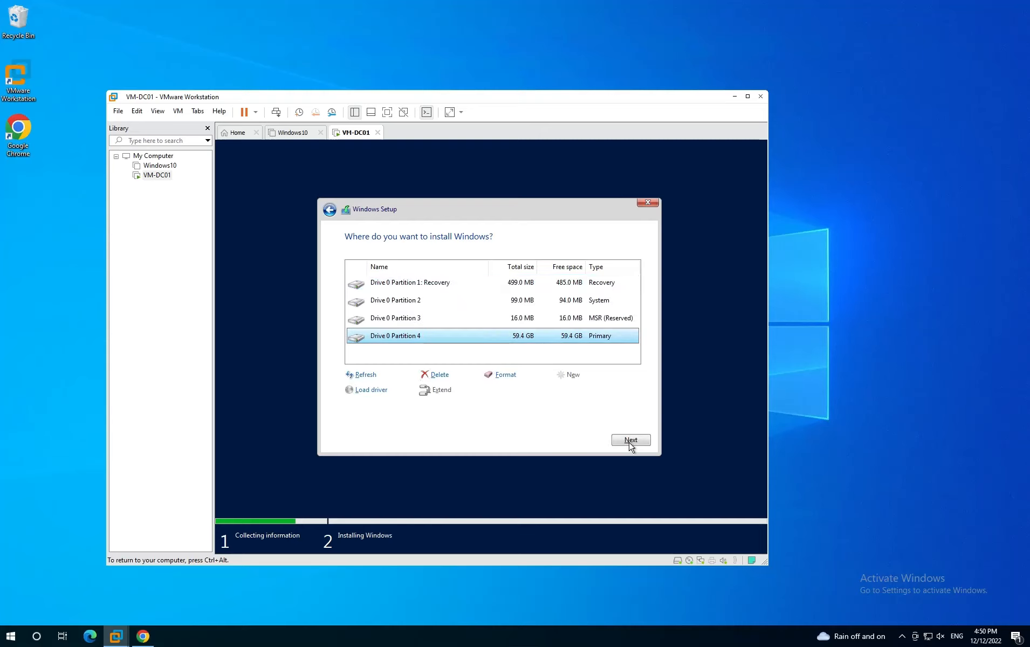
click(631, 440)
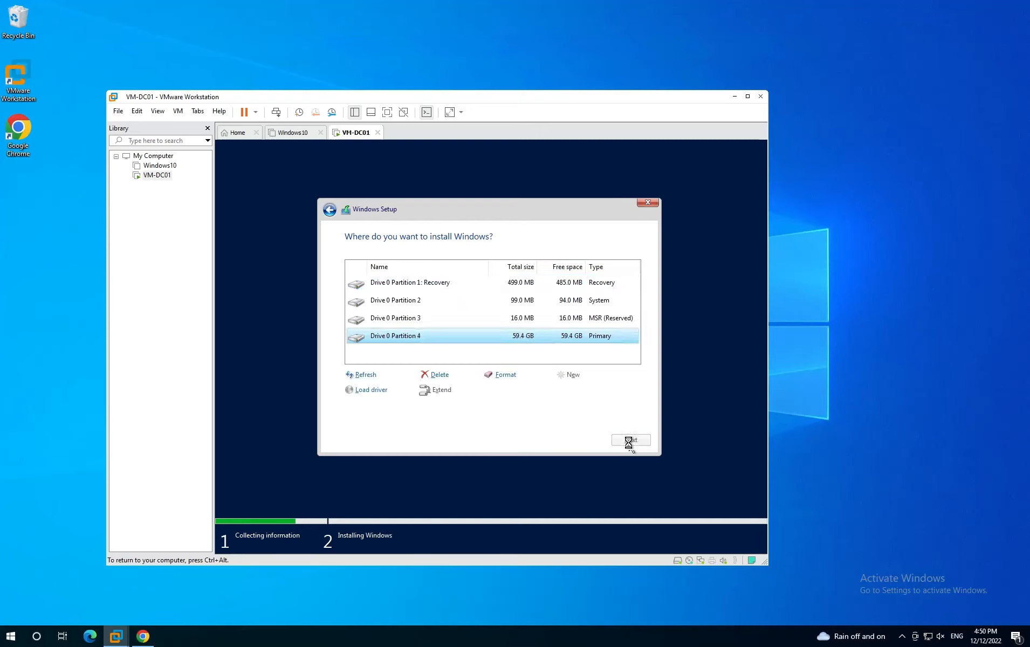
- Restart the virtual machine immediately to continue Windows Setup without waiting for the countdown
key(ctrl+alt)
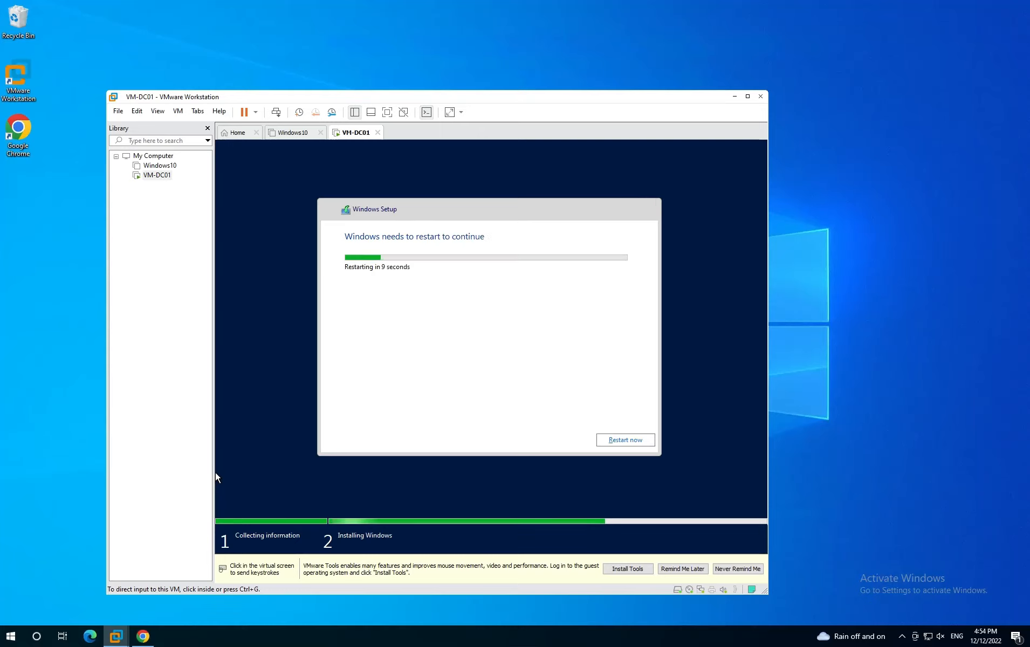
click(216, 474)
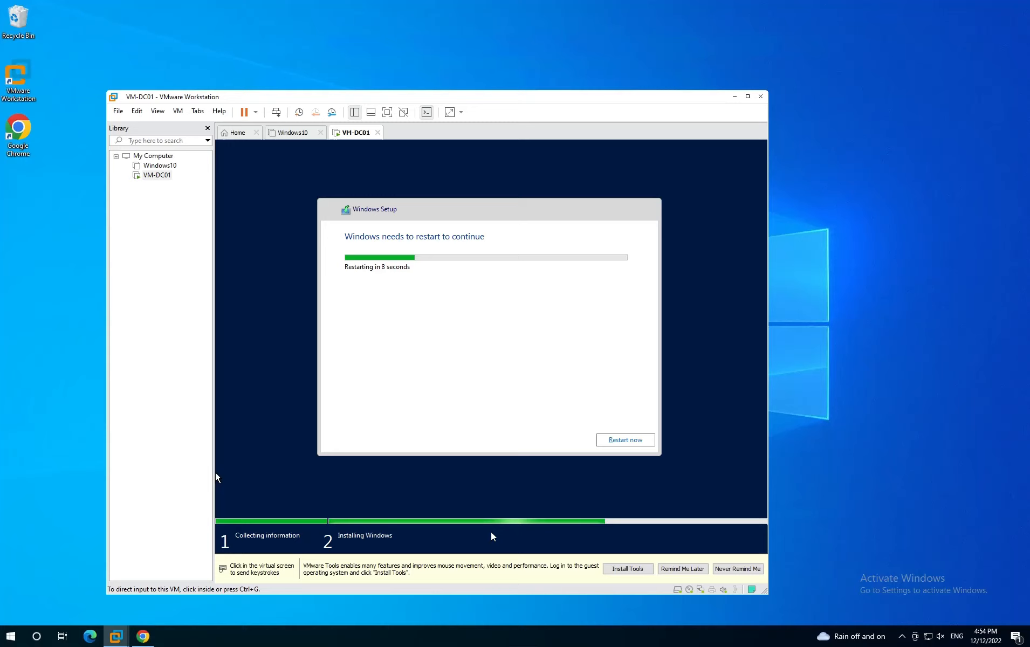
click(628, 440)
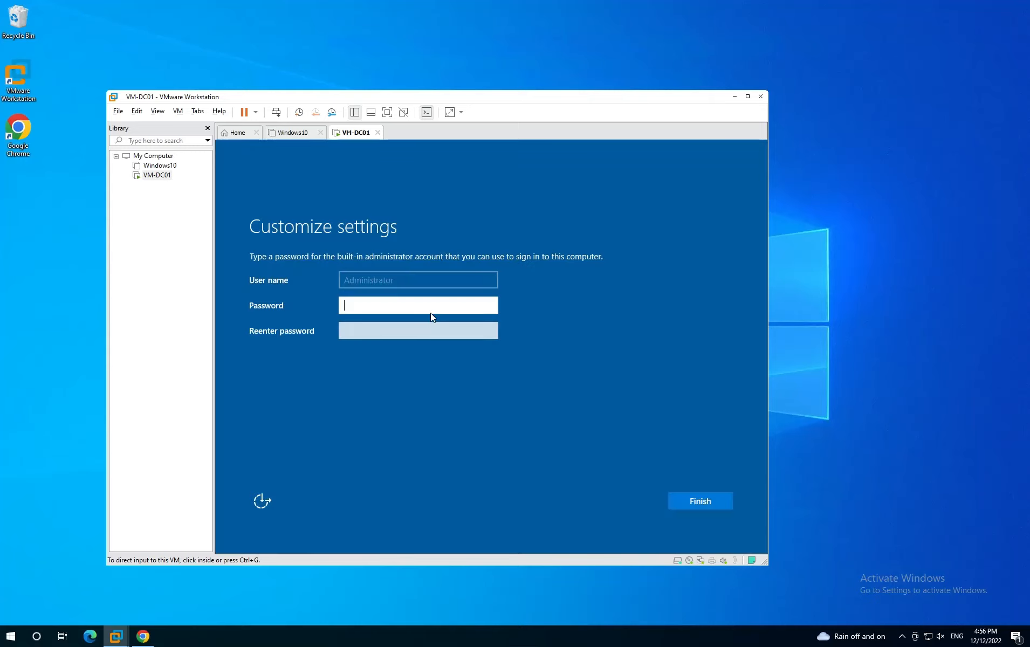
- Enter and re-enter a password for the built-in Administrator account and finish customizing the settings
click(360, 305)
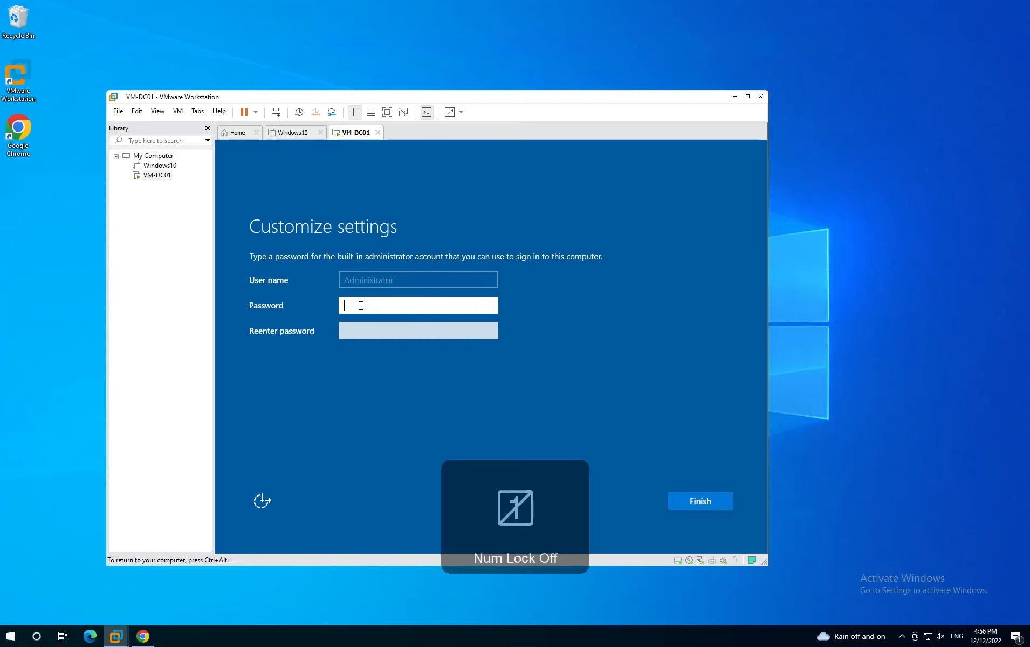
text(********)
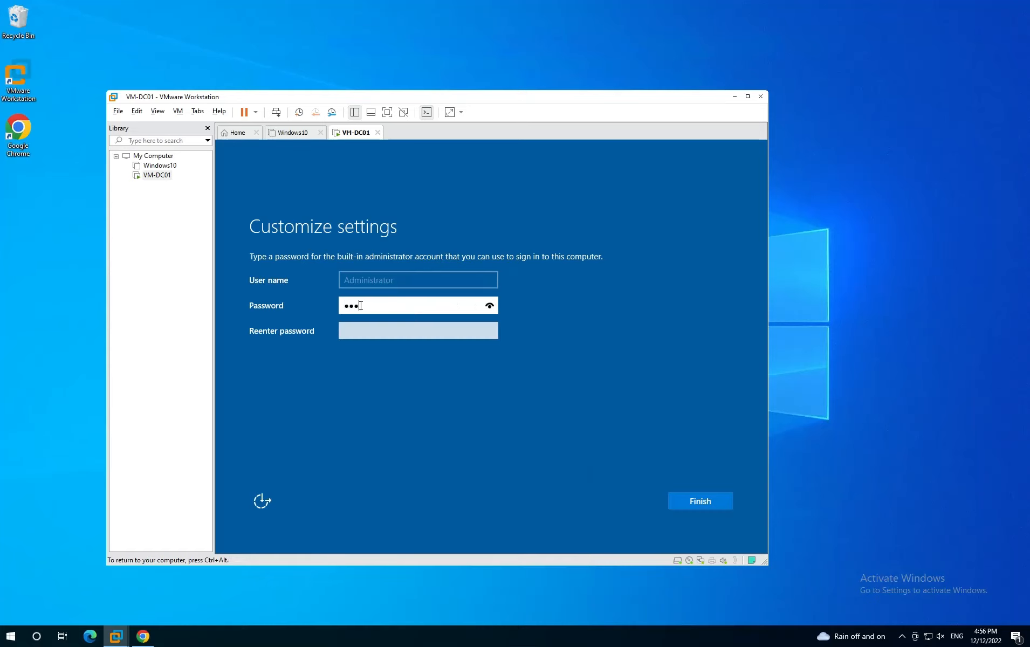
key(Tab)
text(**)
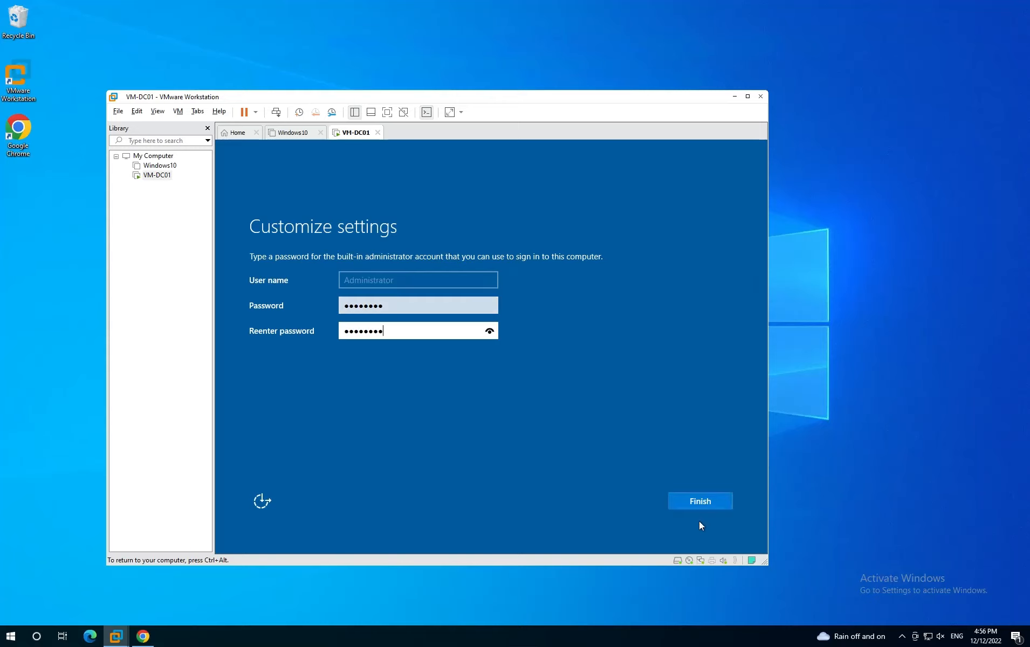
click(703, 505)
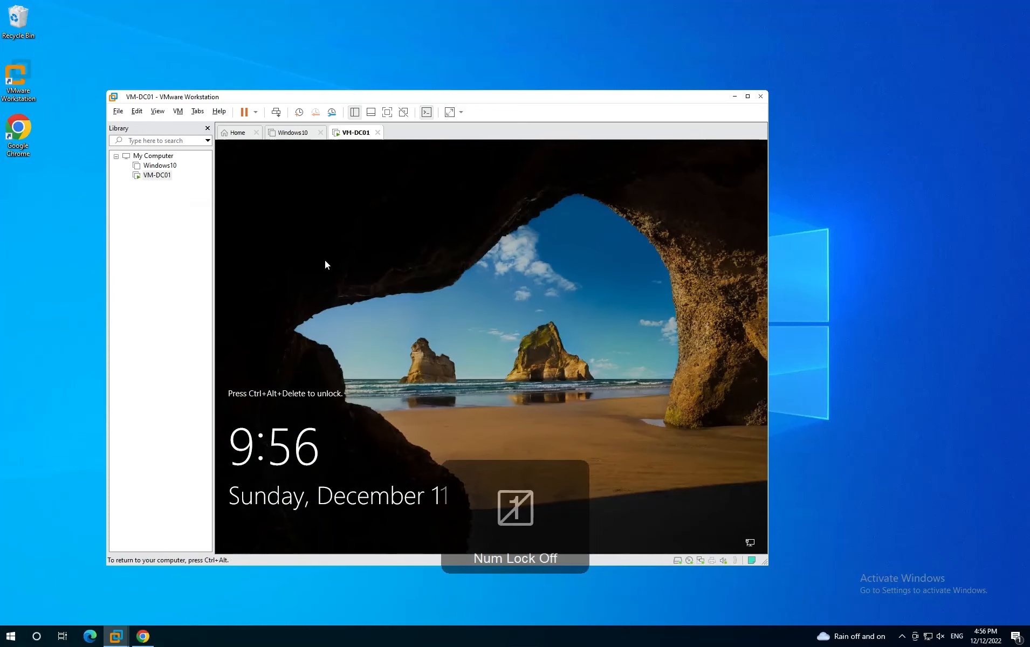
- Send Ctrl+Alt+Del to VM-DC01 and sign in as Administrator with the account password
right_click(161, 176)
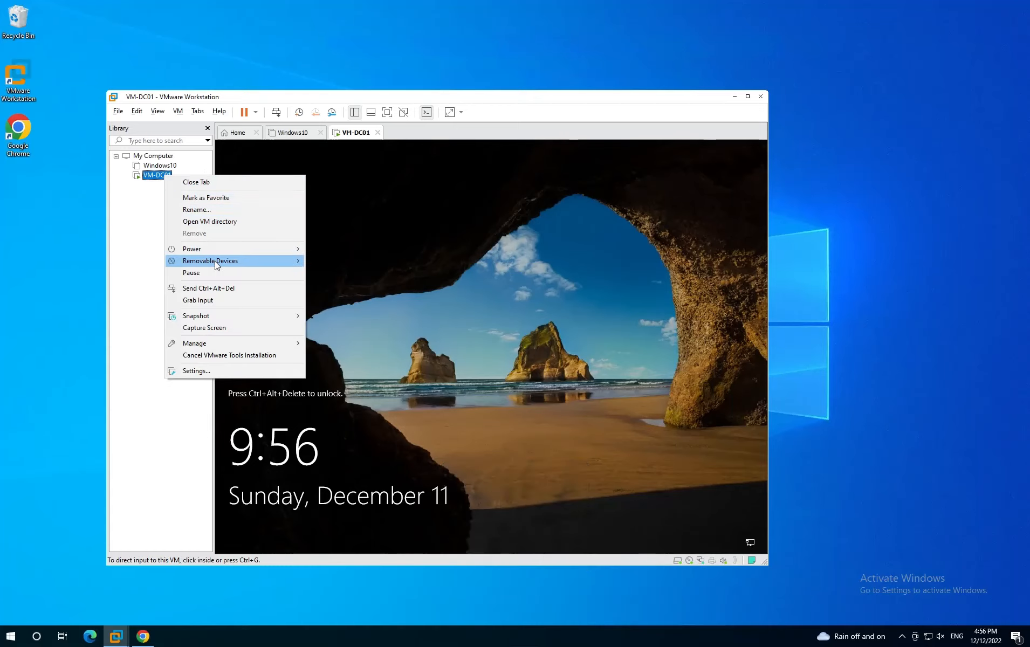
click(228, 289)
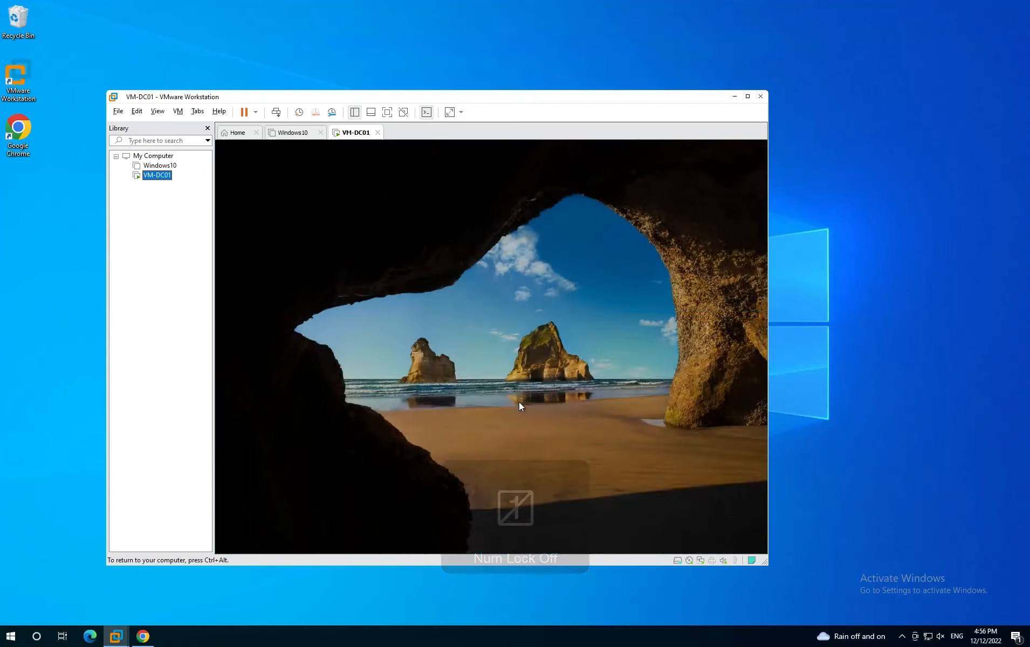
text(••)
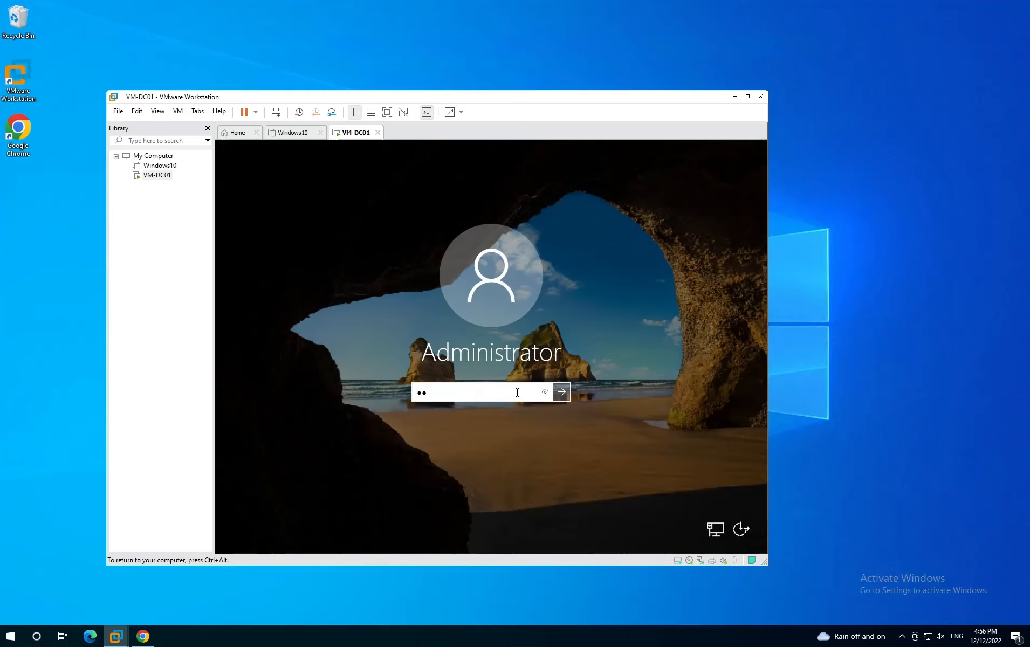
text(••••••)
key(Return)
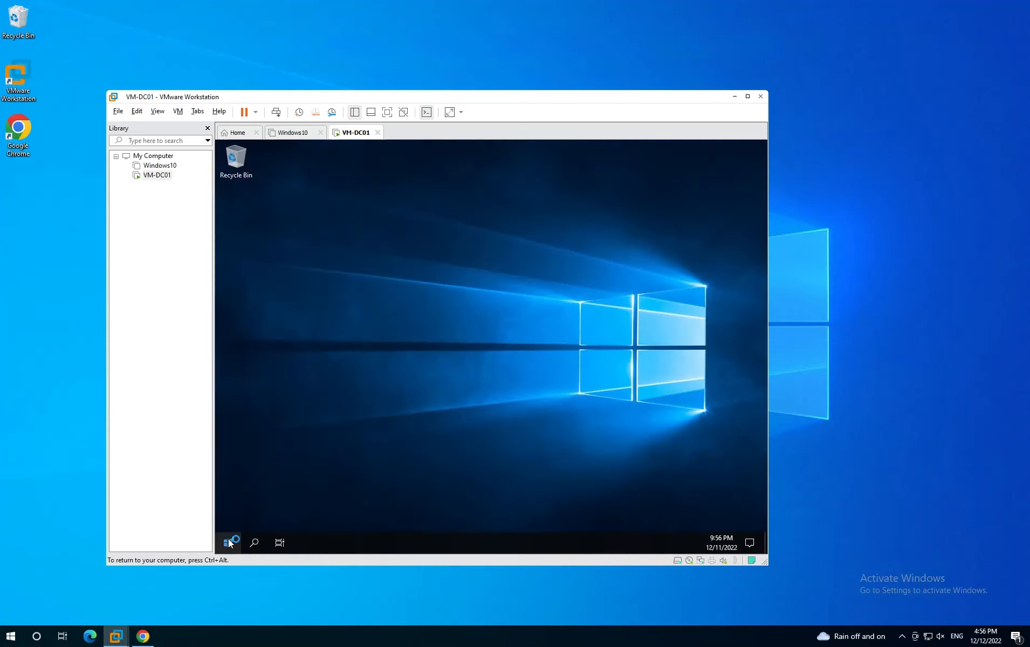
- Open the VMware Tools DVD drive from This PC in the guest's File Explorer and launch its setup64 installer
right_click(228, 540)
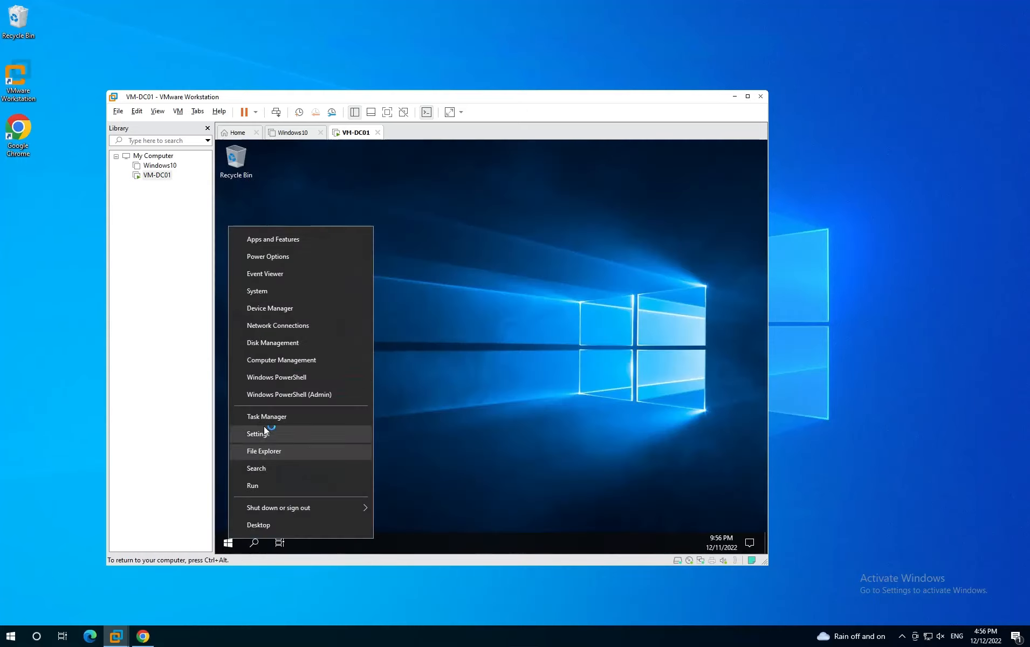
click(291, 454)
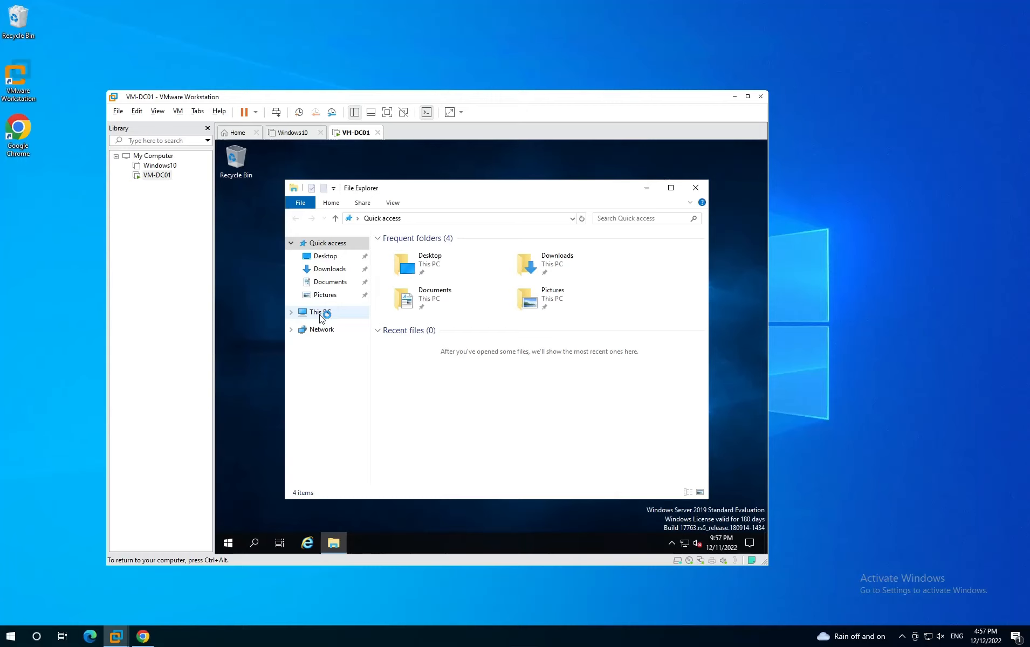
click(320, 315)
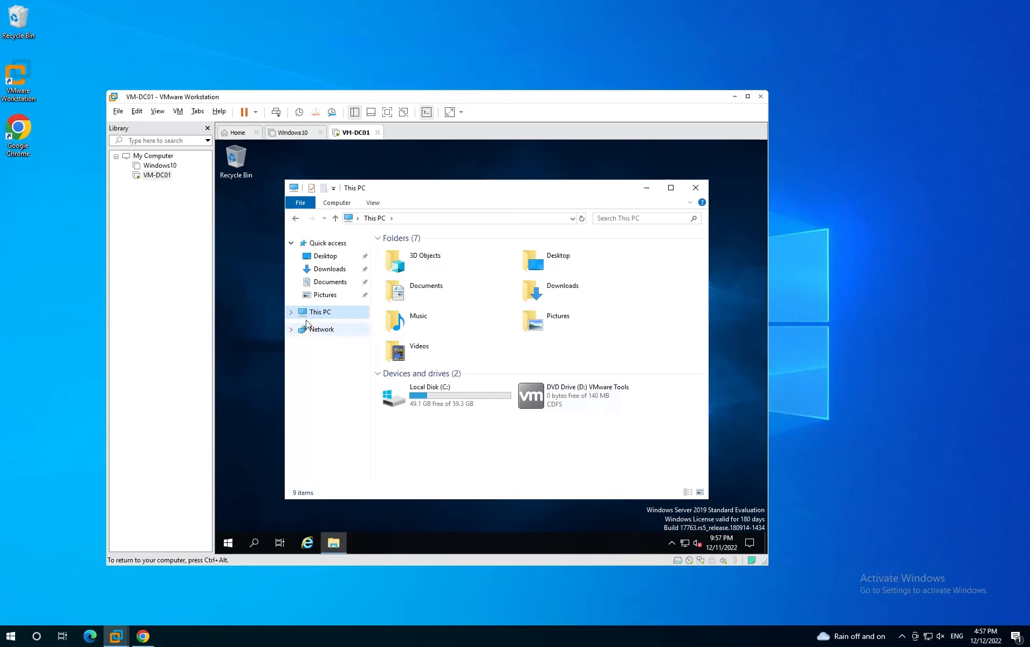
click(546, 394)
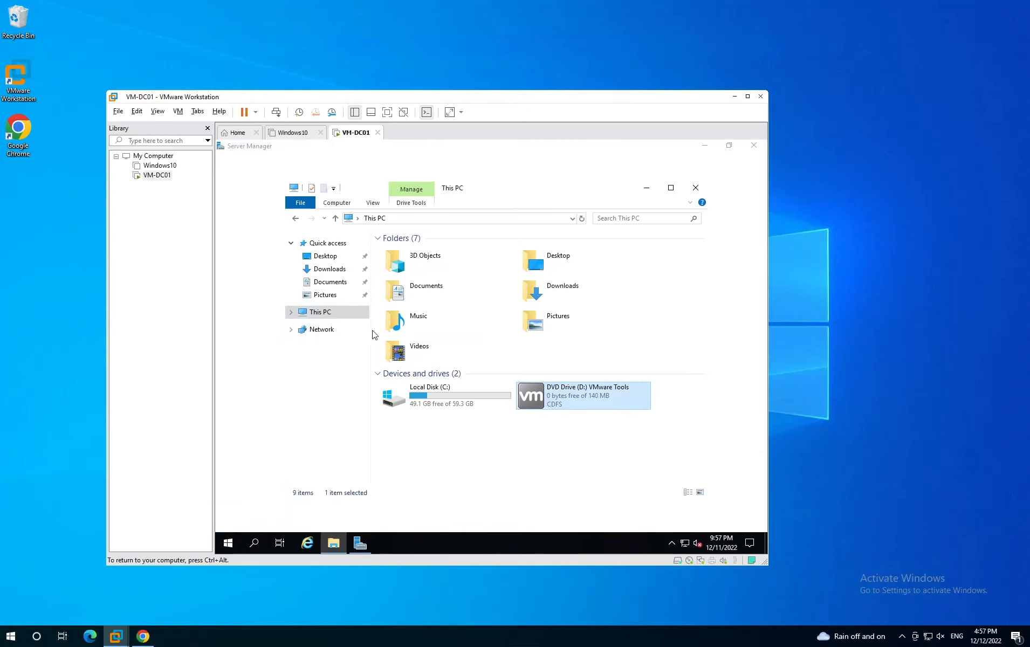
key(ctrl+alt)
right_click(158, 176)
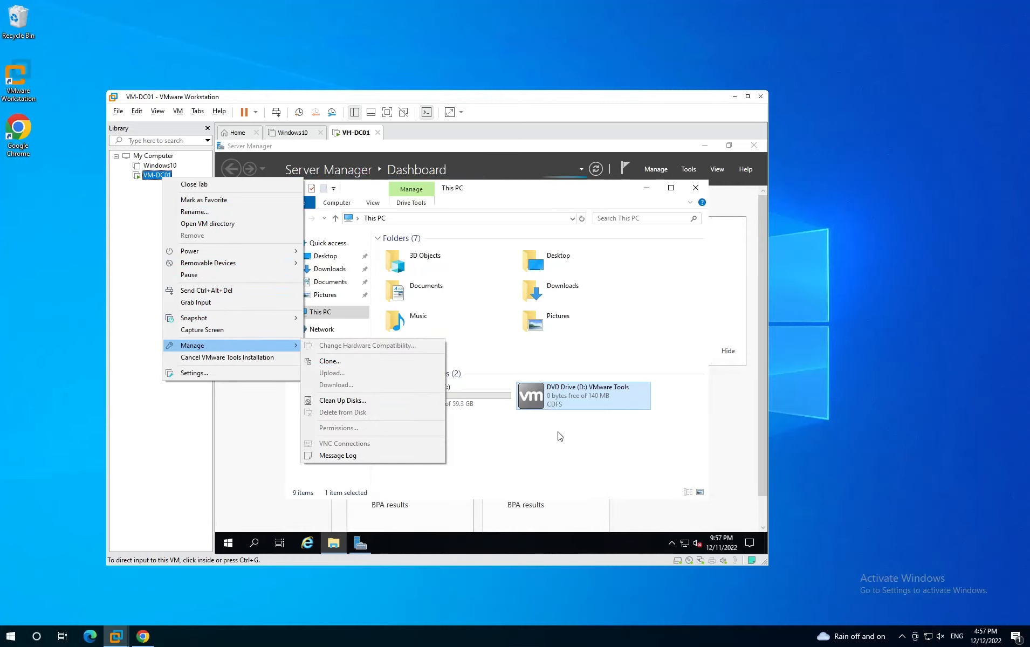
click(557, 407)
right_click(557, 407)
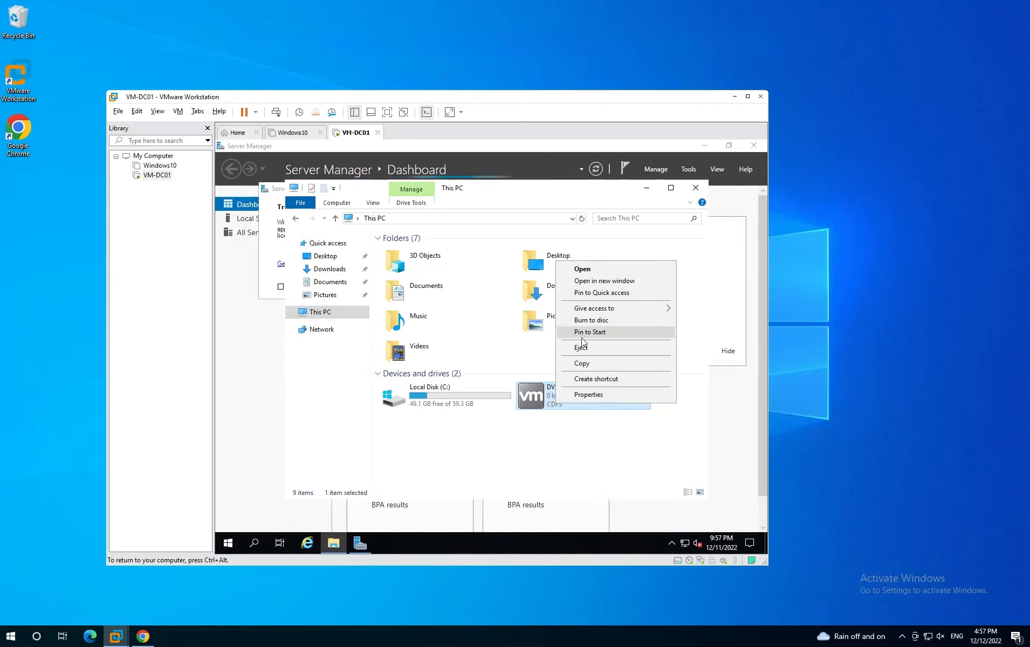
click(582, 269)
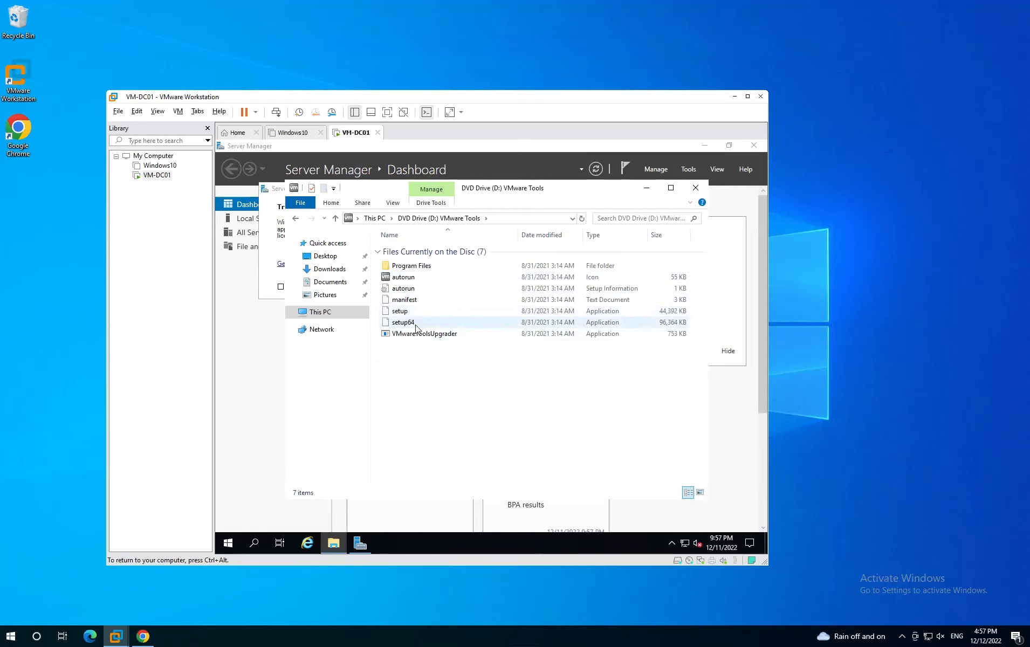
double_click(444, 322)
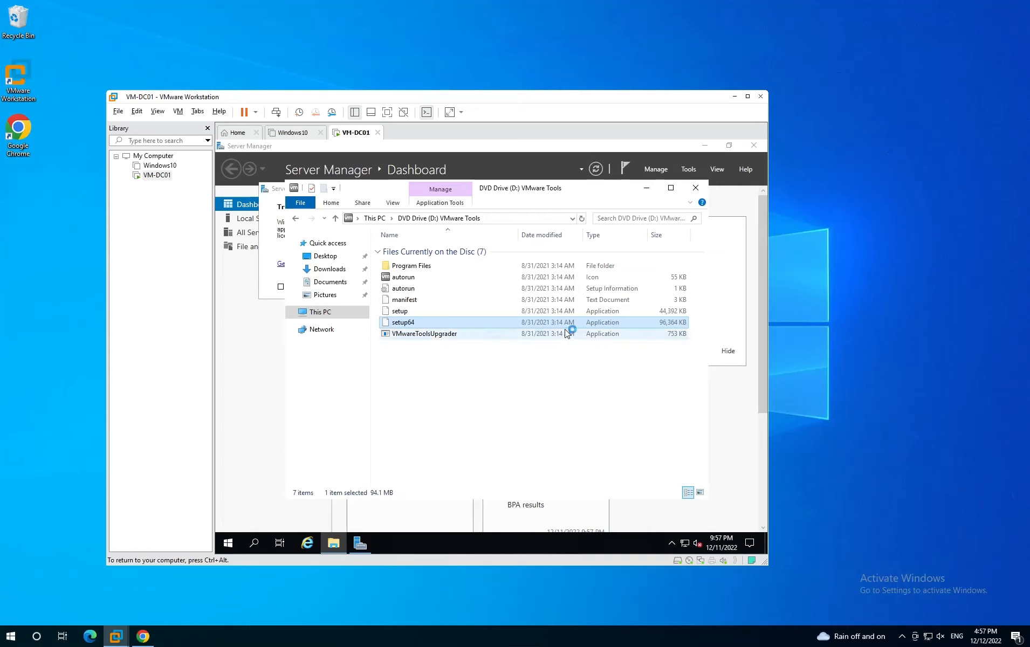
- Close File Explorer, the Windows Admin Center message and the Server Manager window
click(695, 187)
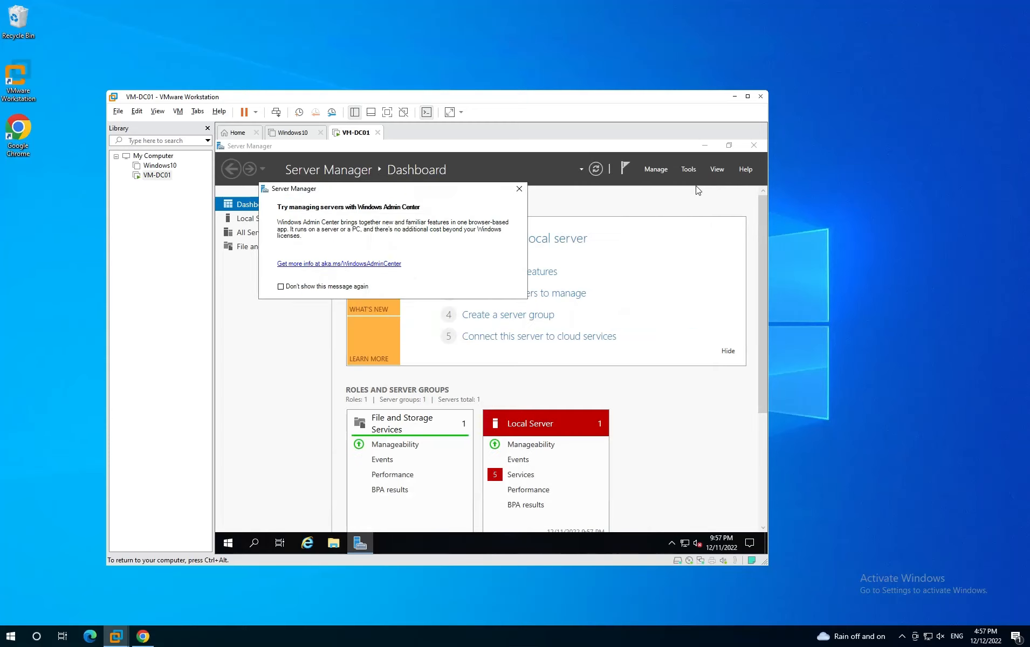
click(519, 188)
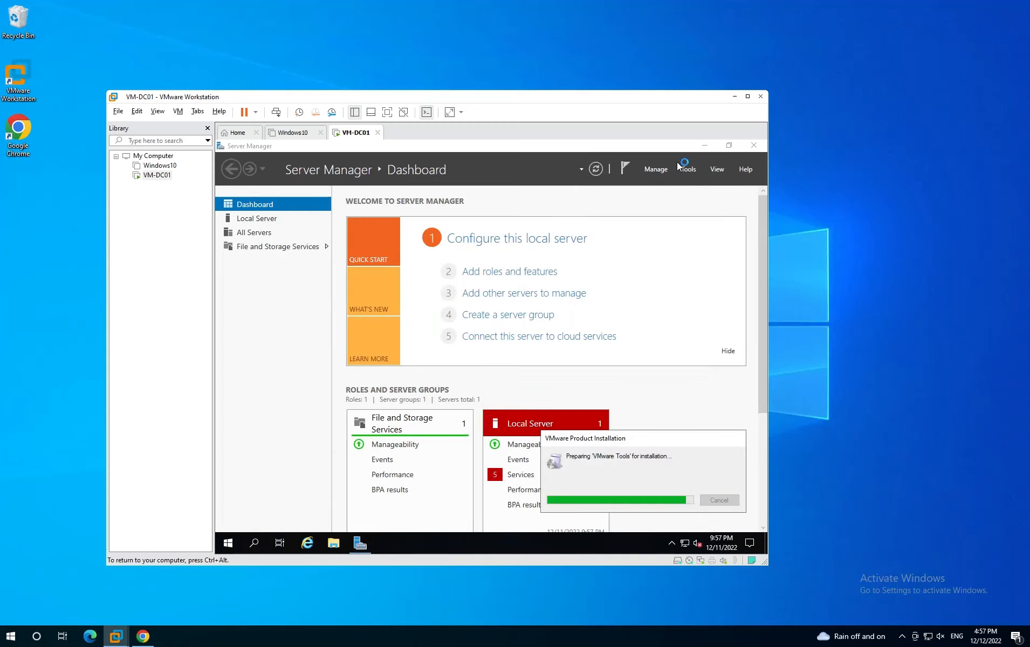
click(761, 144)
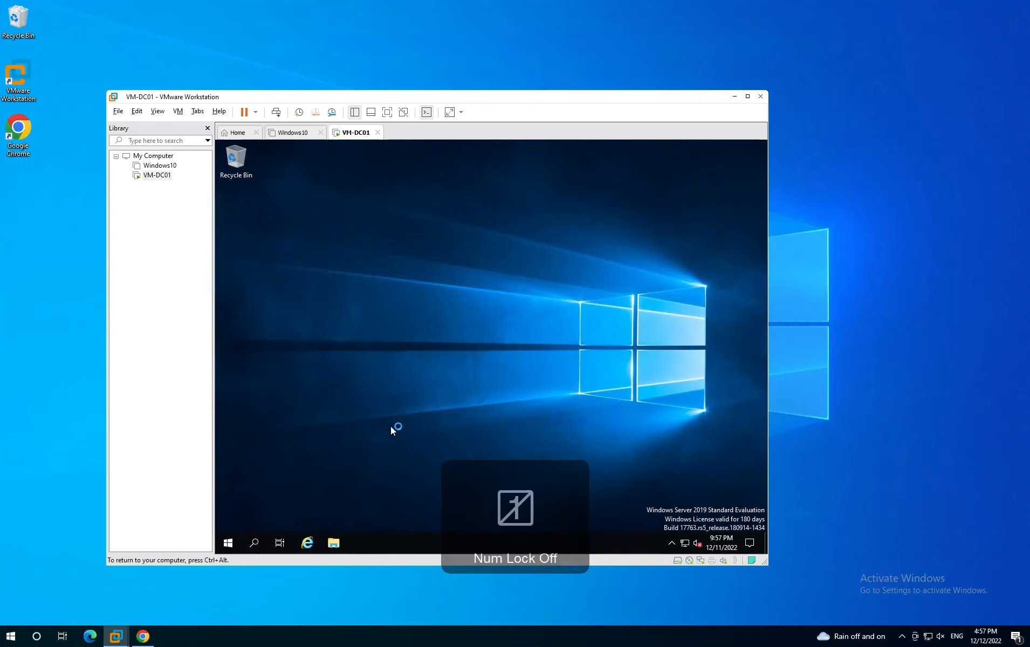
- Check the VMware Tools DVD drive under This PC and the installation options available for VM-DC01
key(super+e)
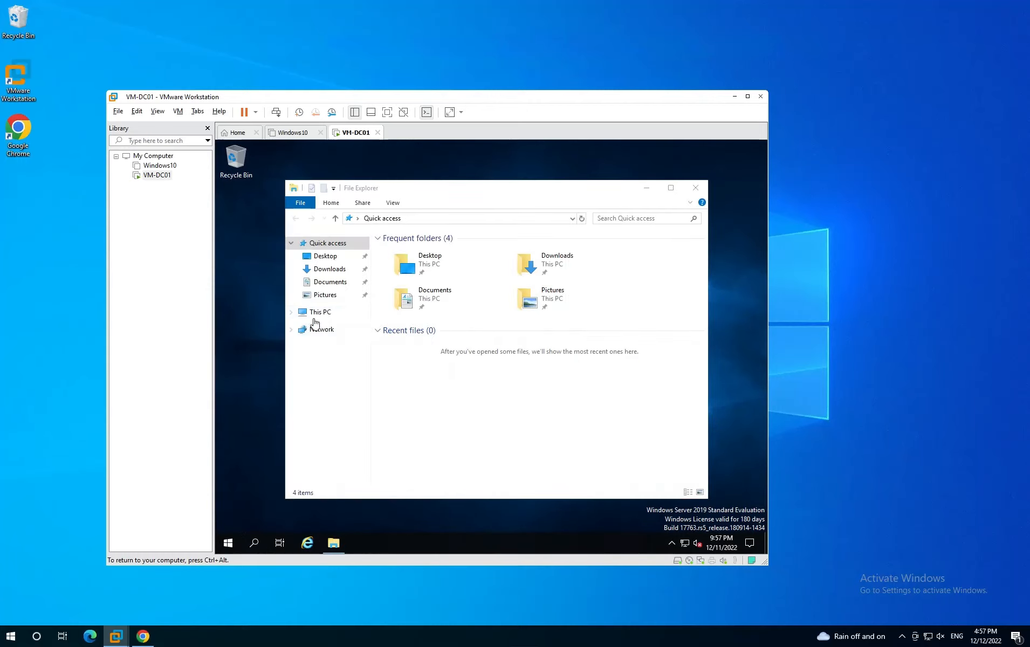
click(313, 315)
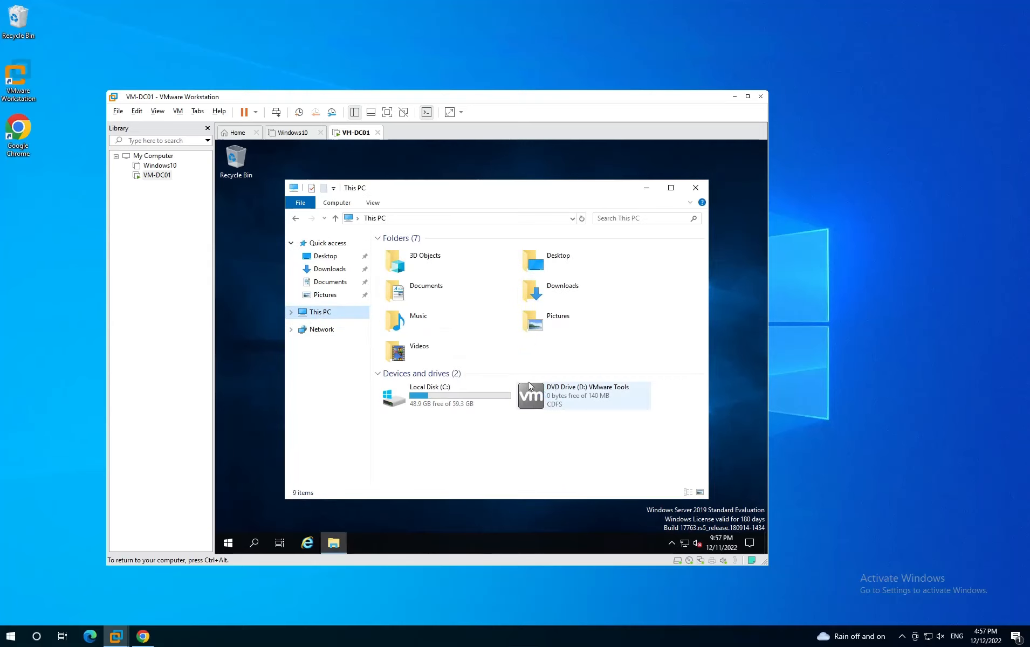
right_click(166, 182)
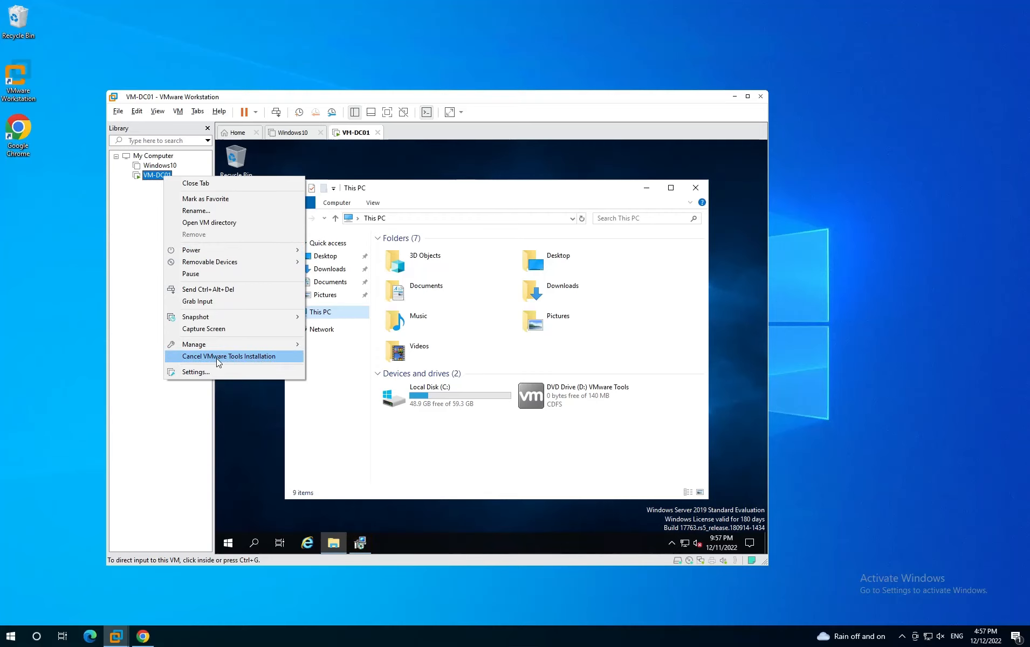
click(444, 511)
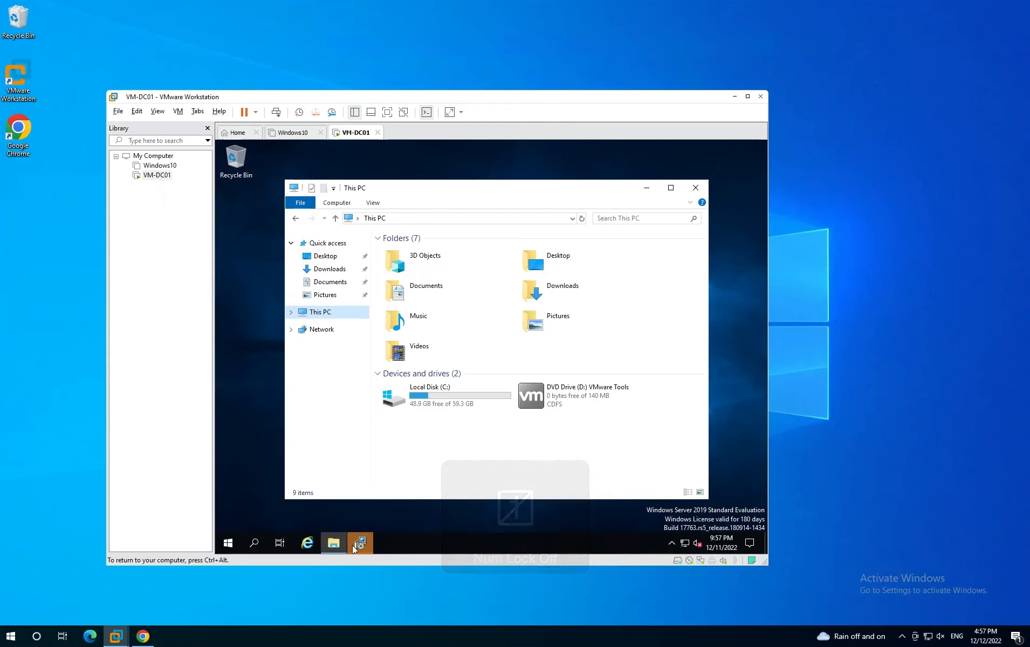
- Install VMware Tools with the Typical setup type, finish the wizard and agree to restart the server
click(353, 545)
click(546, 427)
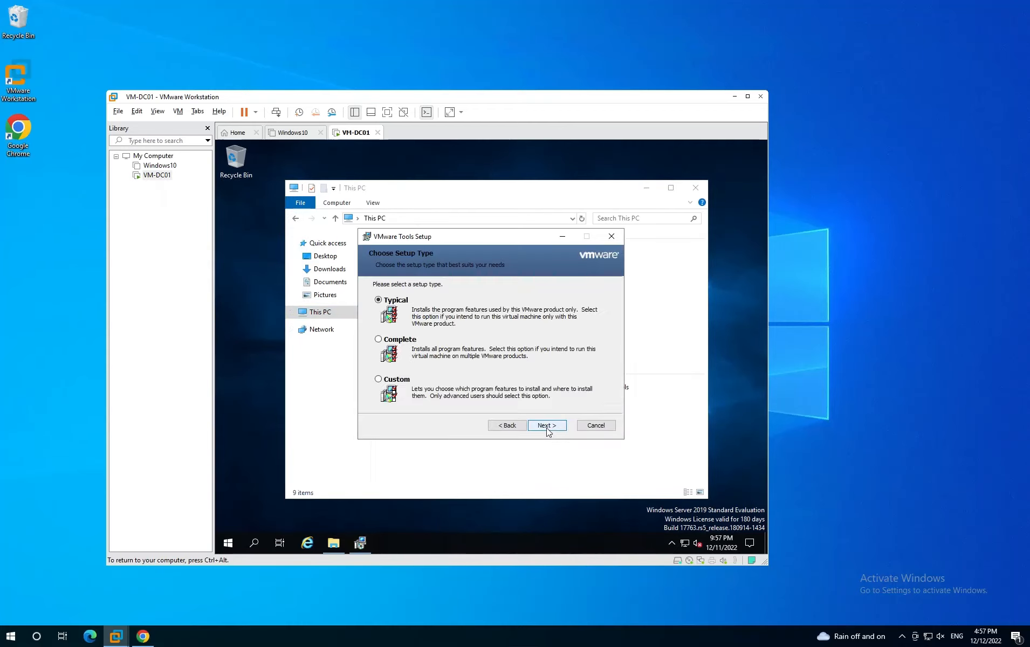
click(541, 425)
click(540, 426)
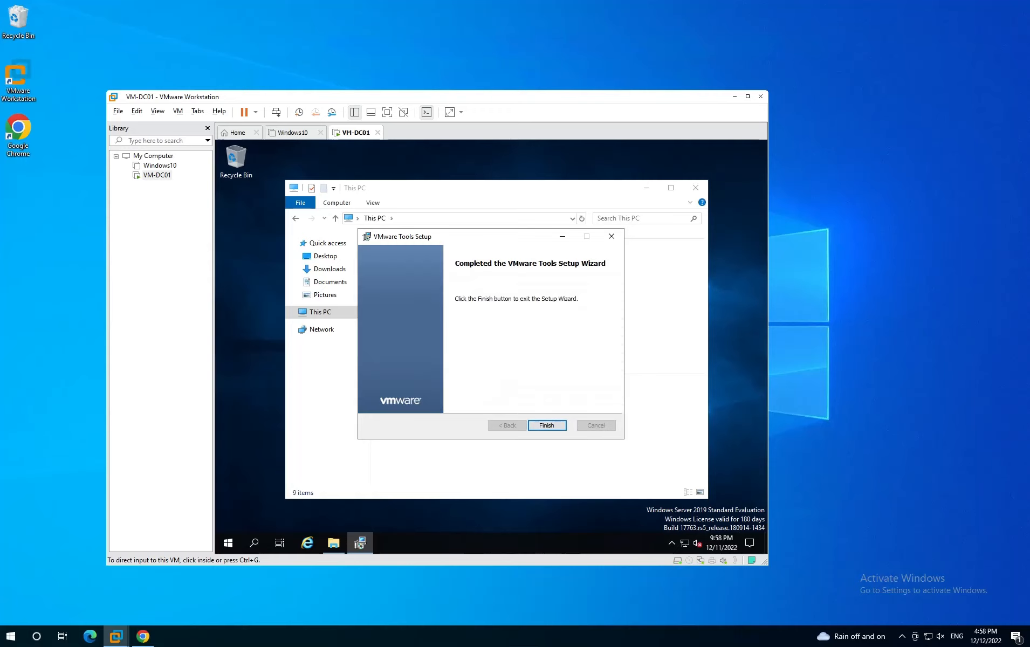
click(544, 425)
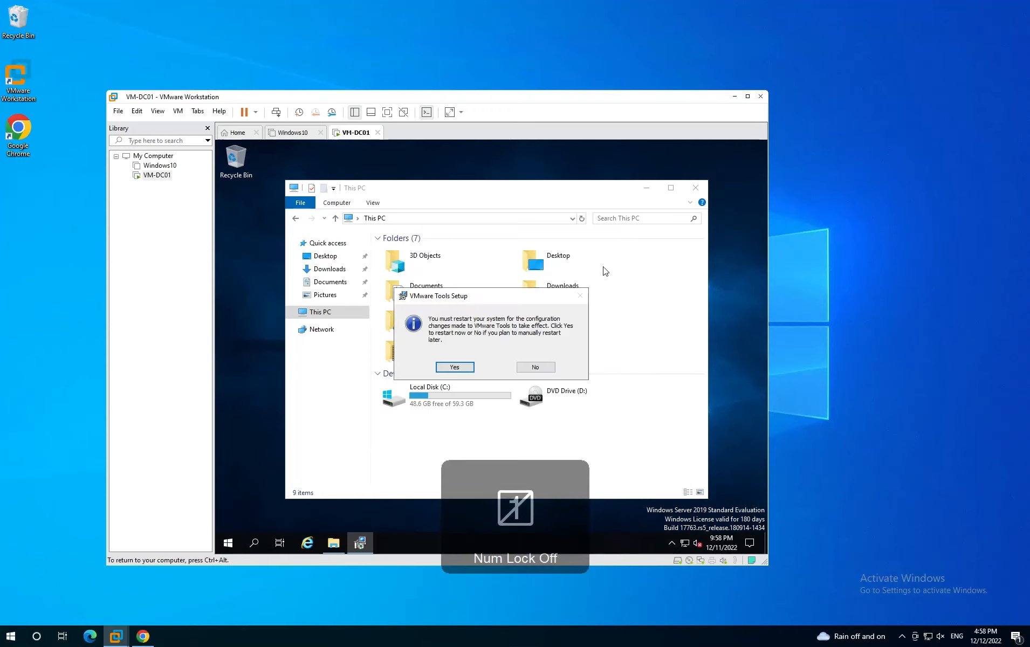
click(461, 369)
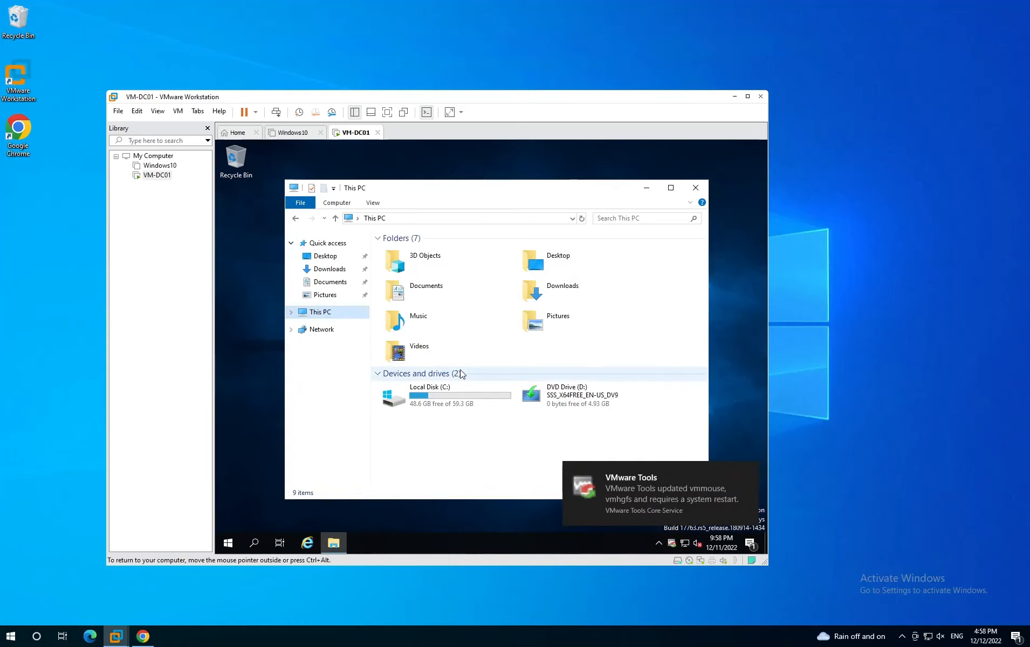